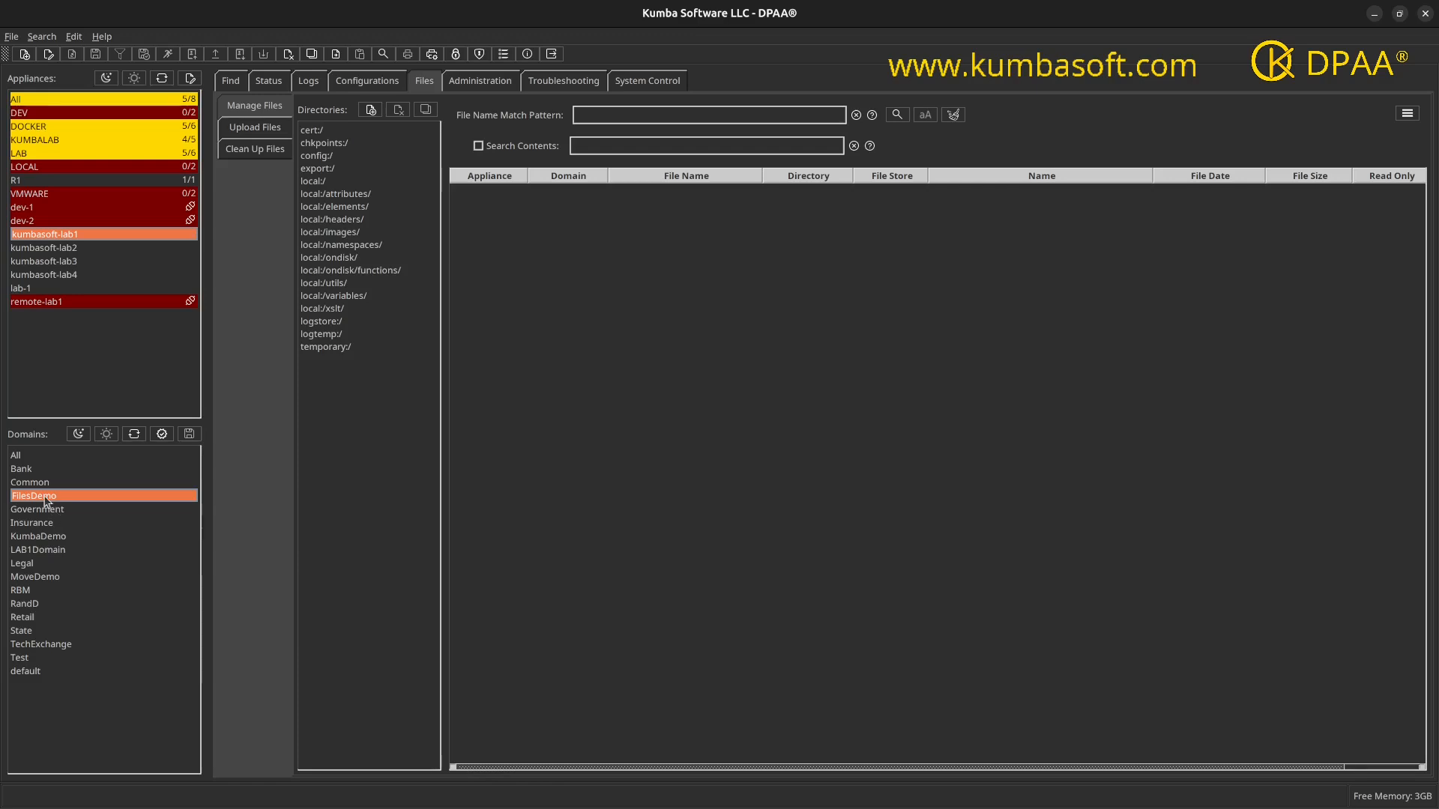
Step: List the files in every directory from local:/ through local:/xslt/ for the FilesDemo domain on kumbasoft-lab1
click(325, 185)
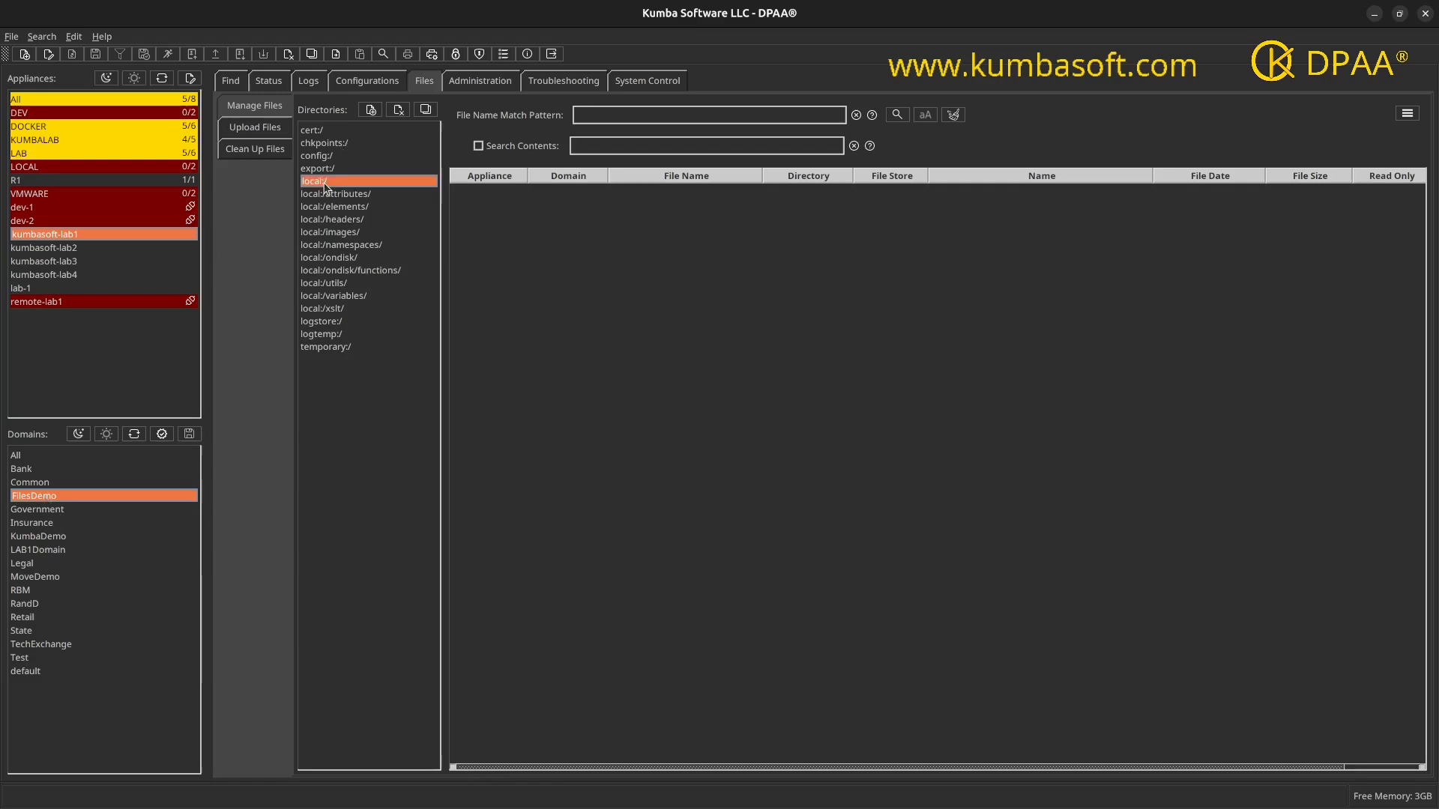
shift+click(314, 309)
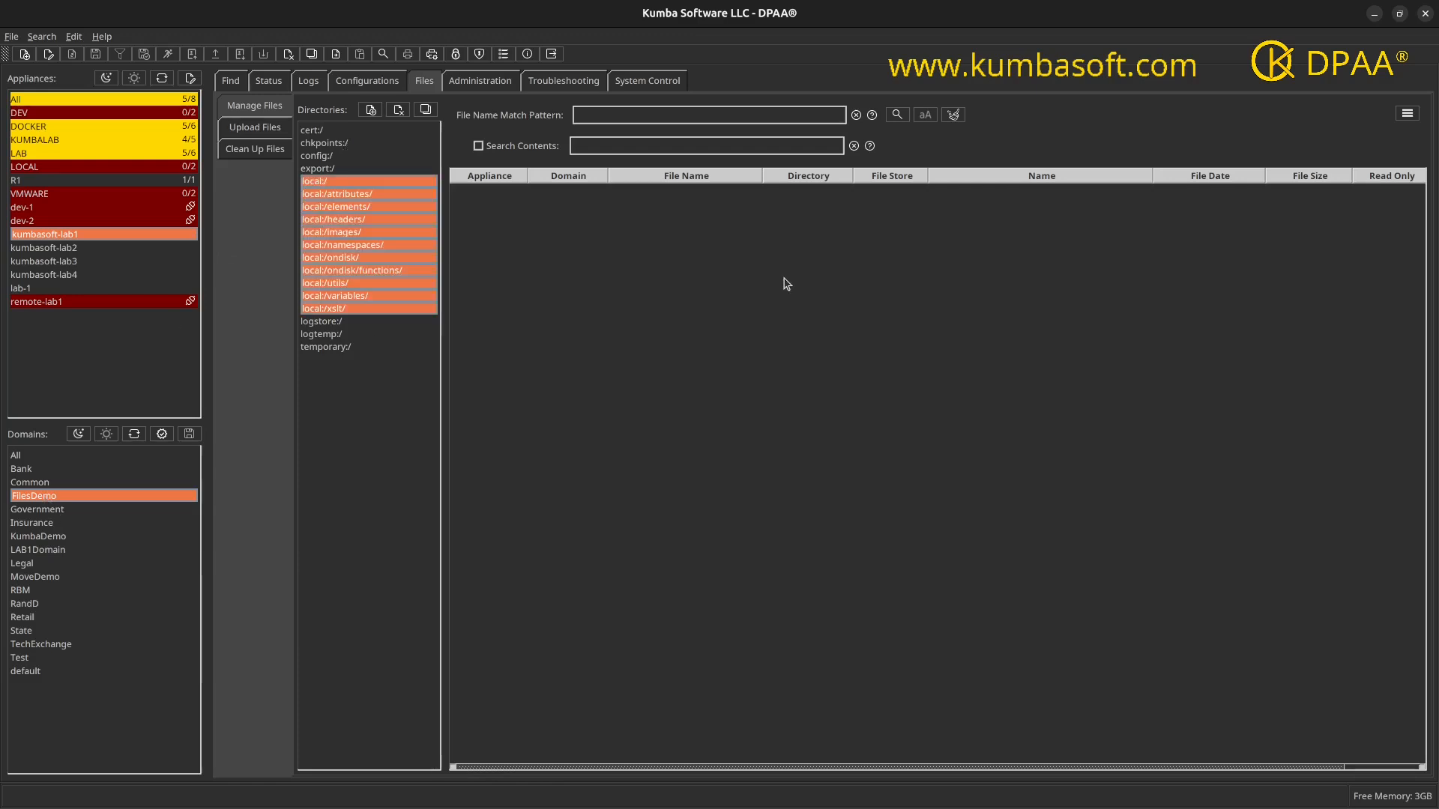
click(897, 116)
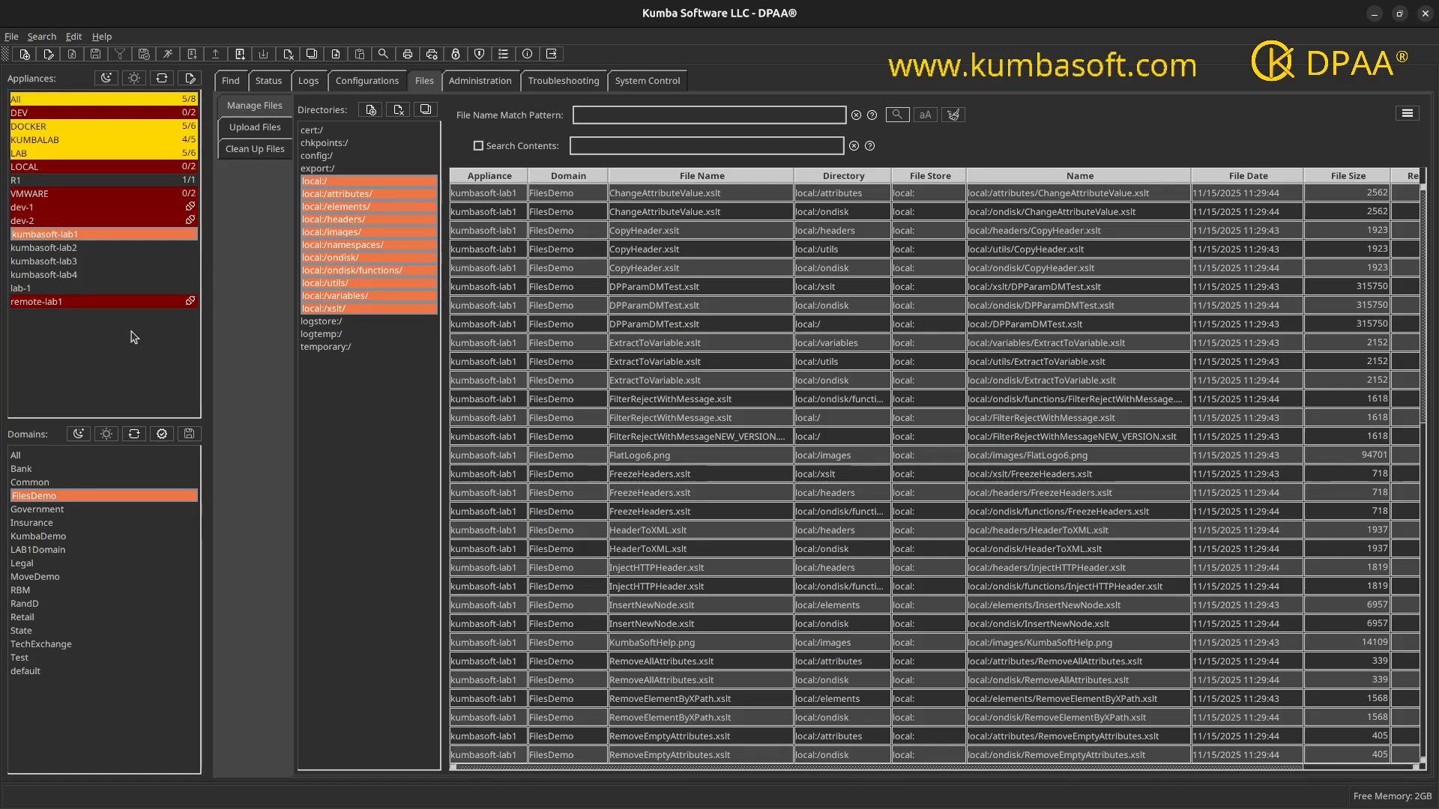
Step: Look for files in the local:/ directory of the FilesDemo domain on kumbasoft-lab3 and kumbasoft-lab4
click(69, 262)
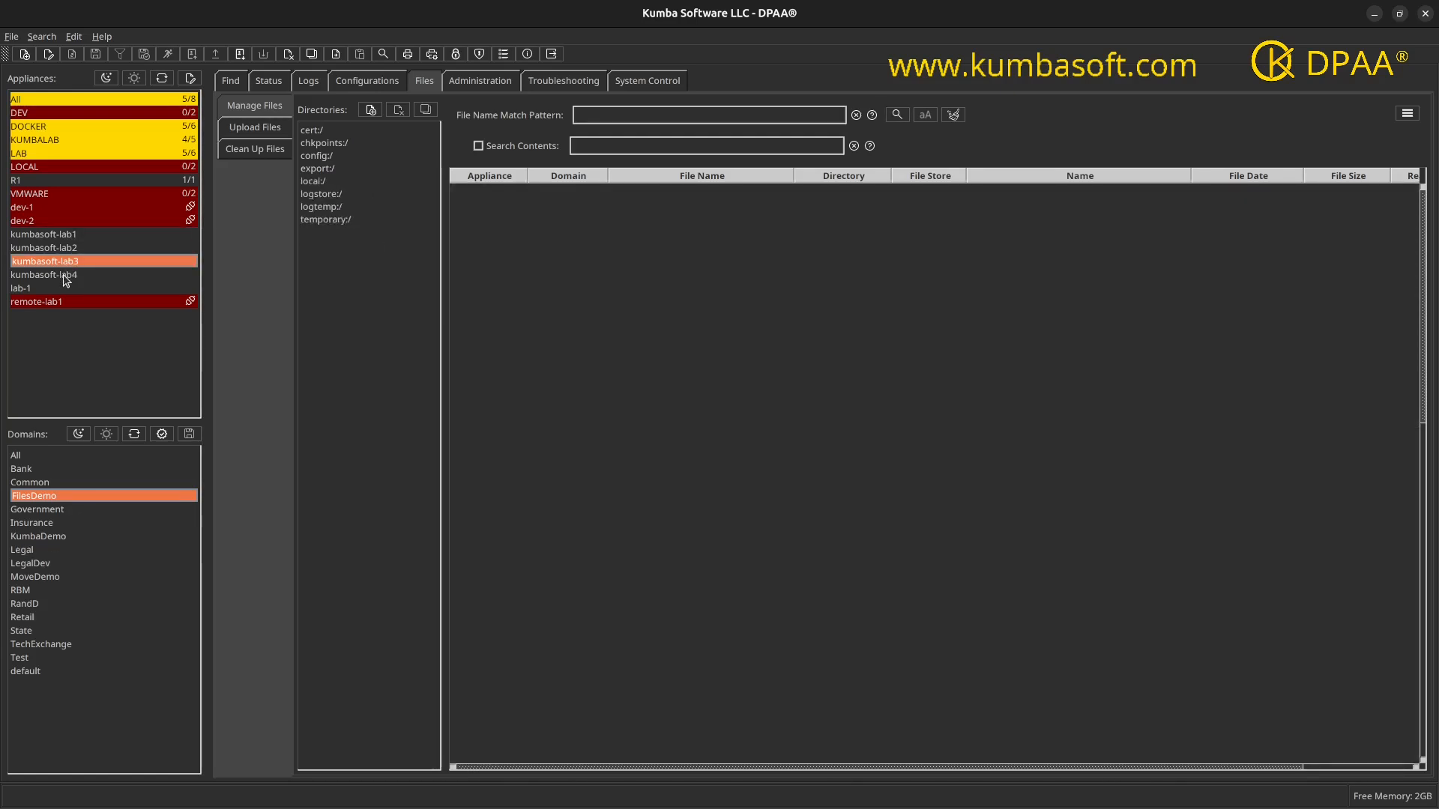
ctrl+click(65, 276)
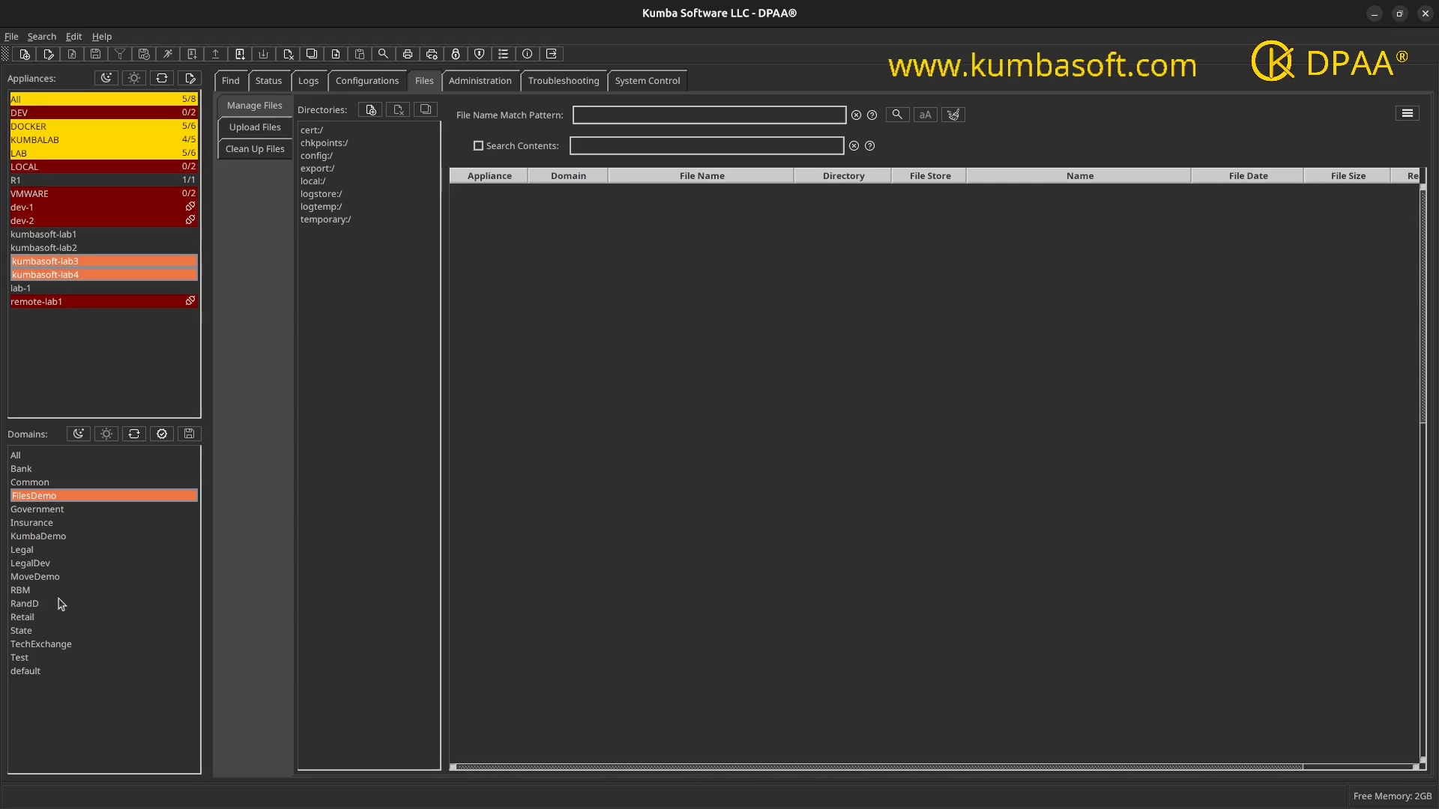
click(321, 183)
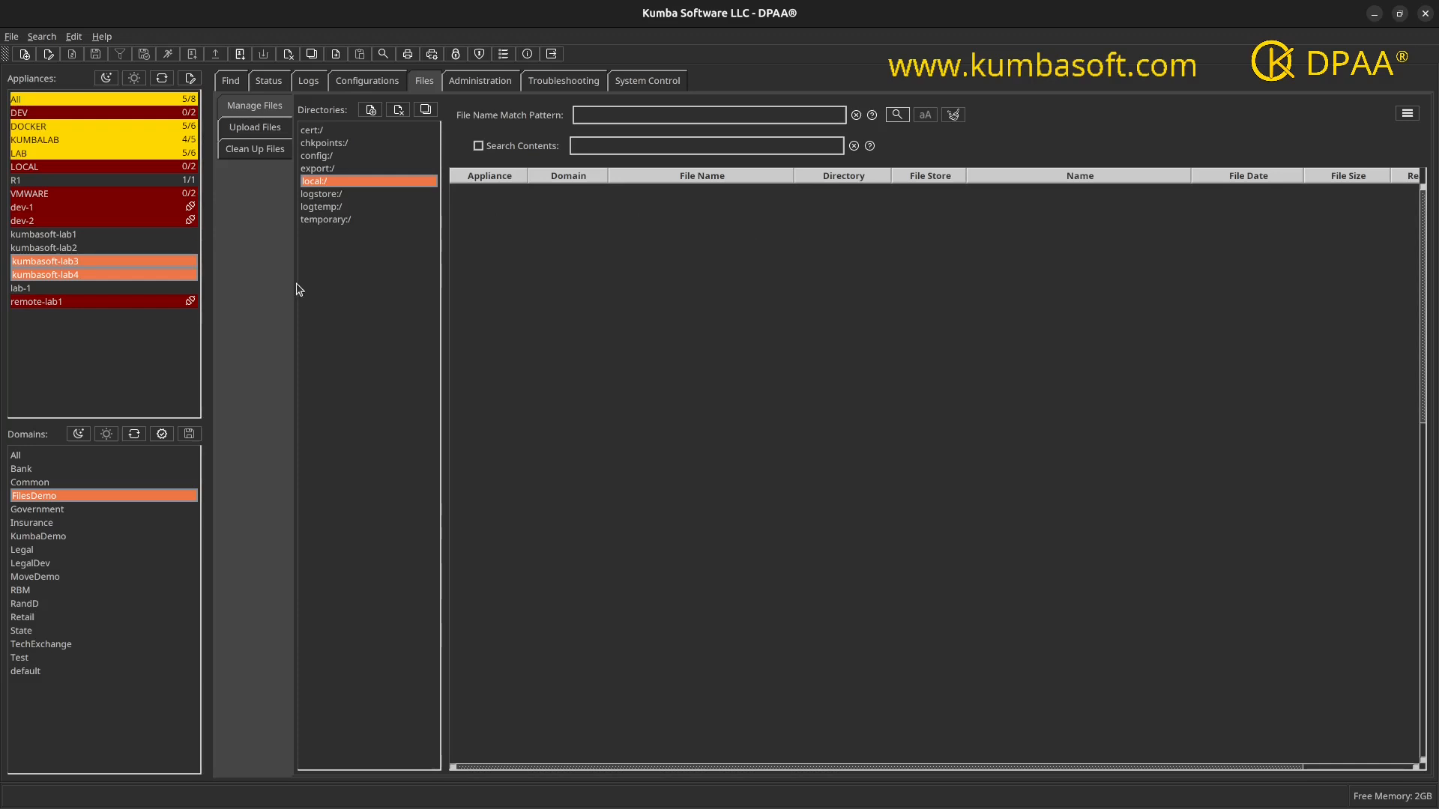
Step: List the files in local:/elements/, local:/utils/ and local:/xslt/ of the FilesDemo domain on kumbasoft-lab1
click(65, 236)
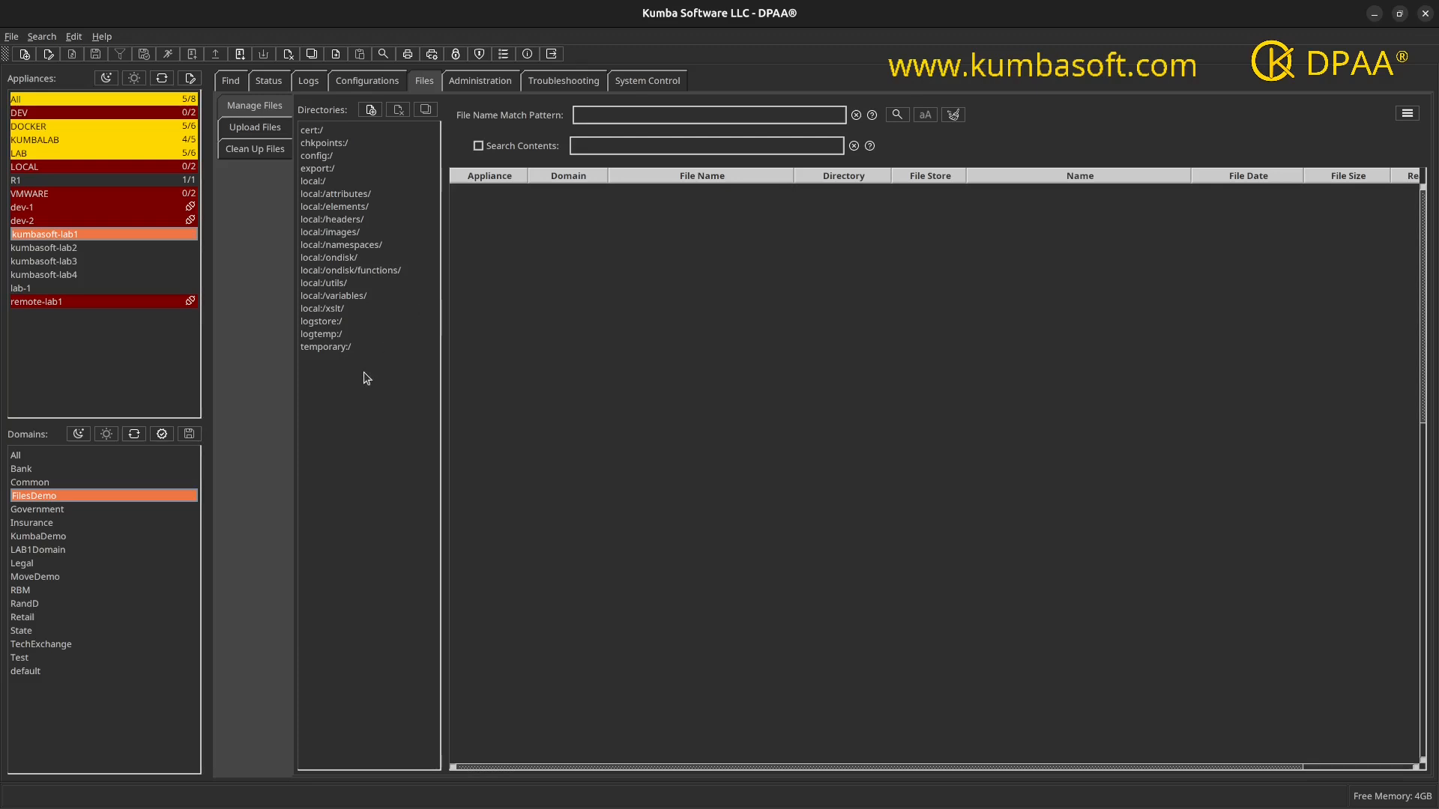
click(338, 310)
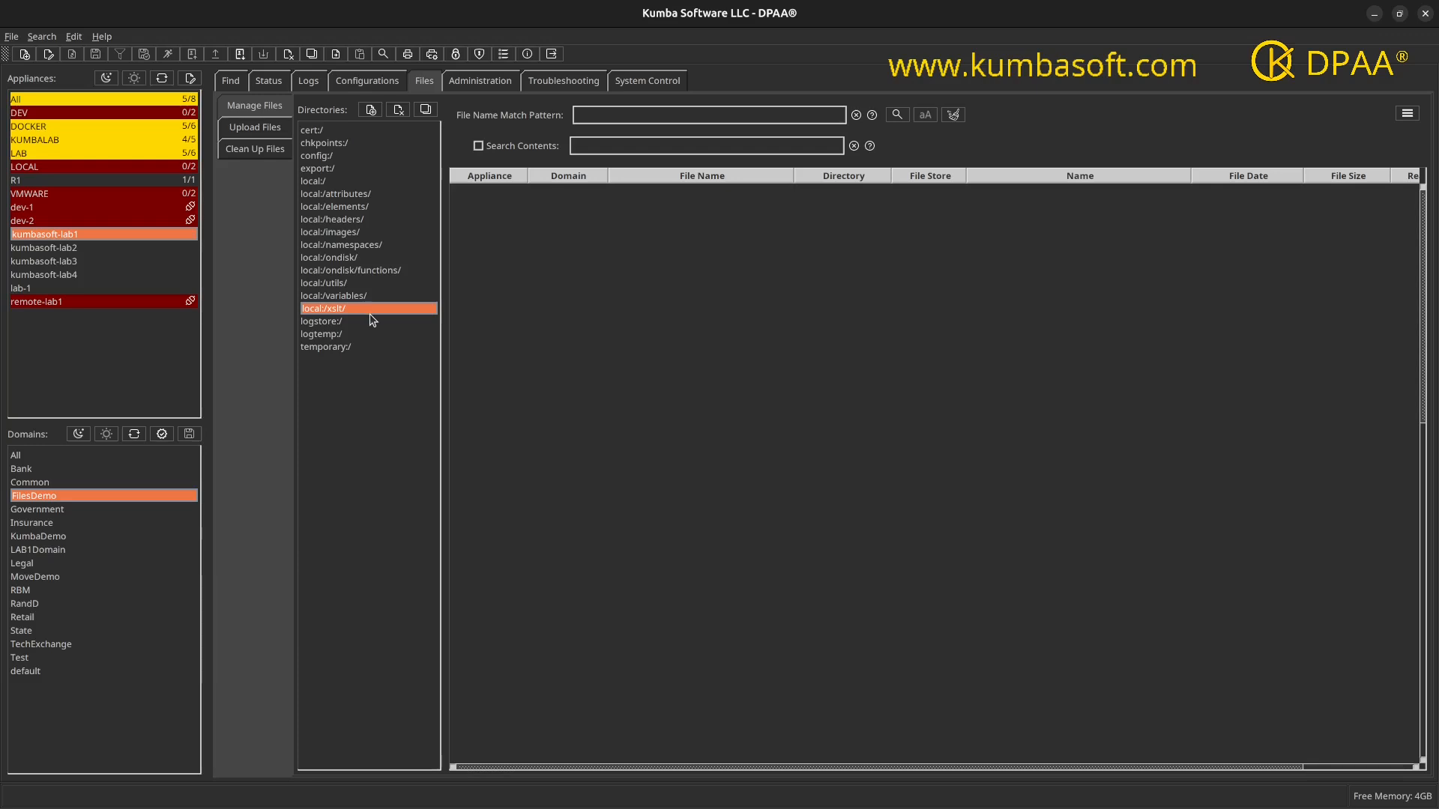
ctrl+click(356, 208)
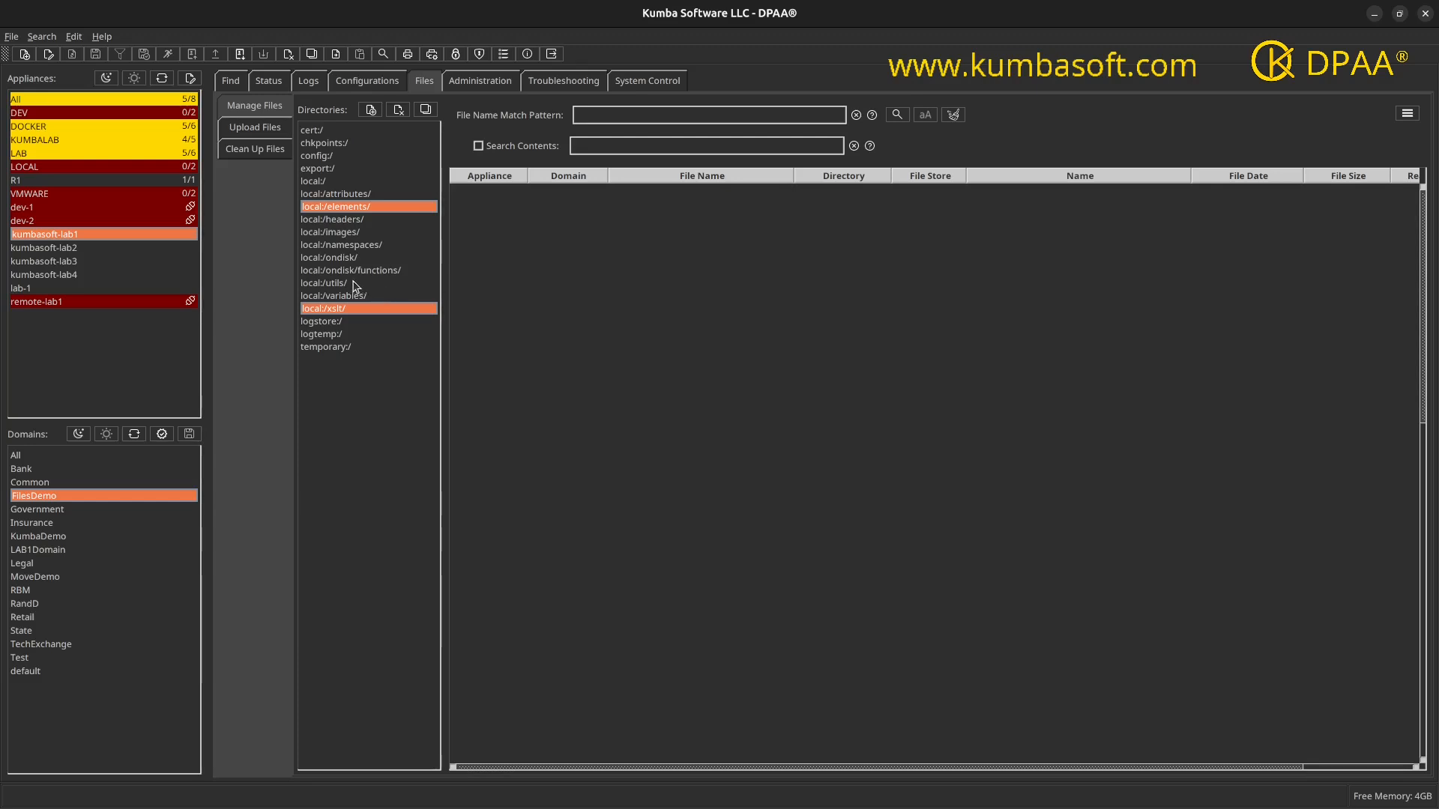
ctrl+click(353, 285)
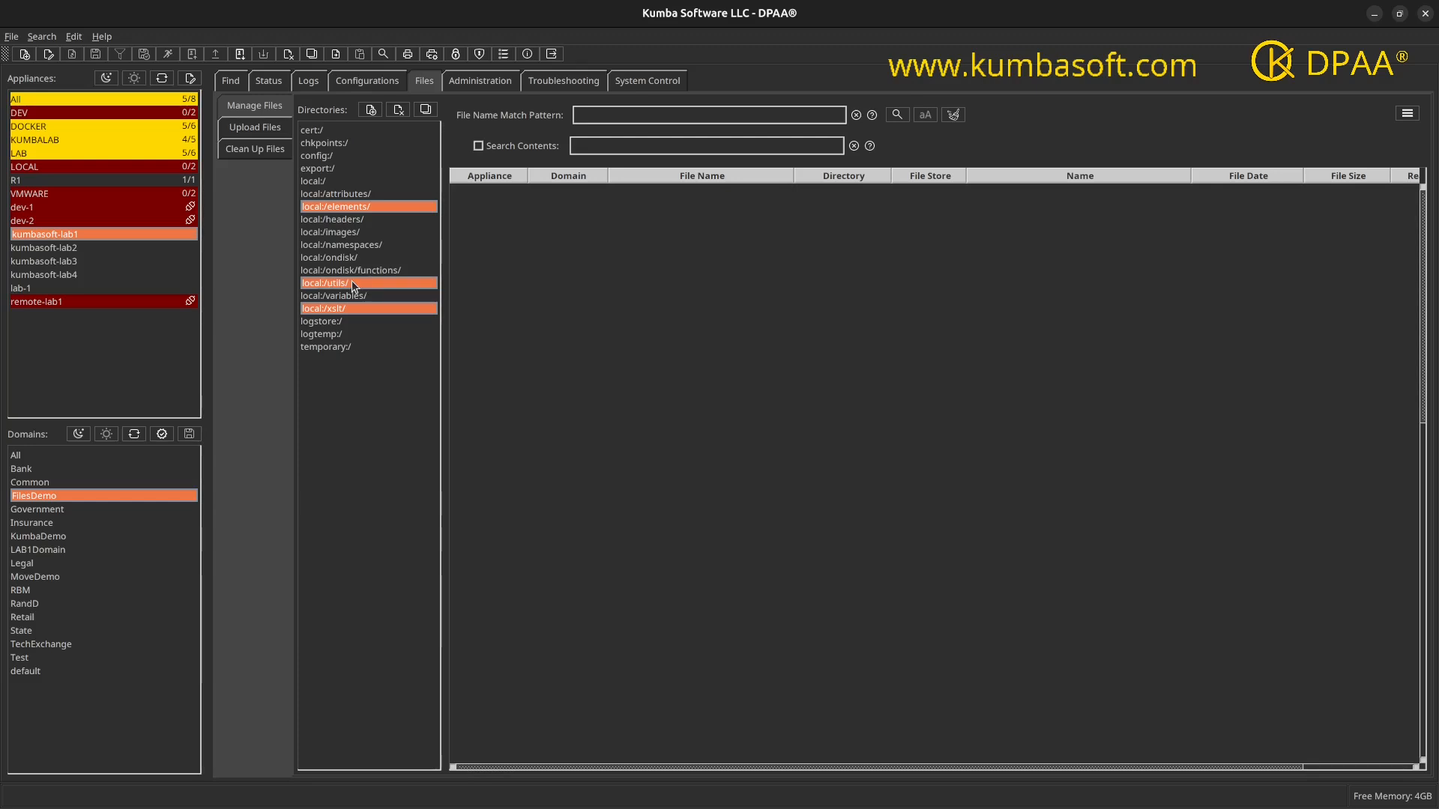
click(896, 117)
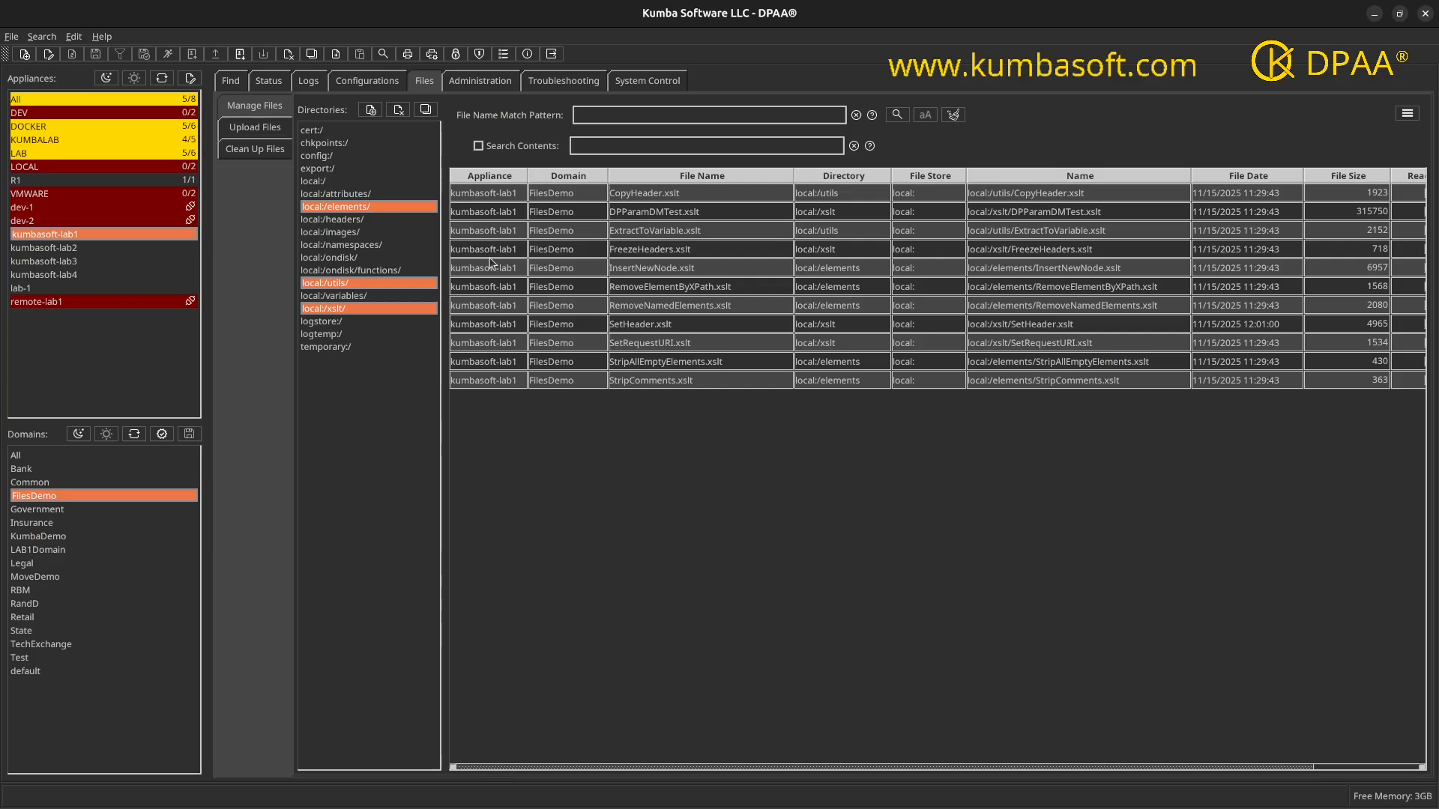
Step: Select all listed files, from CopyHeader.xslt to StripComments.xslt, and open the copy wizard for them
drag(684, 202, 671, 387)
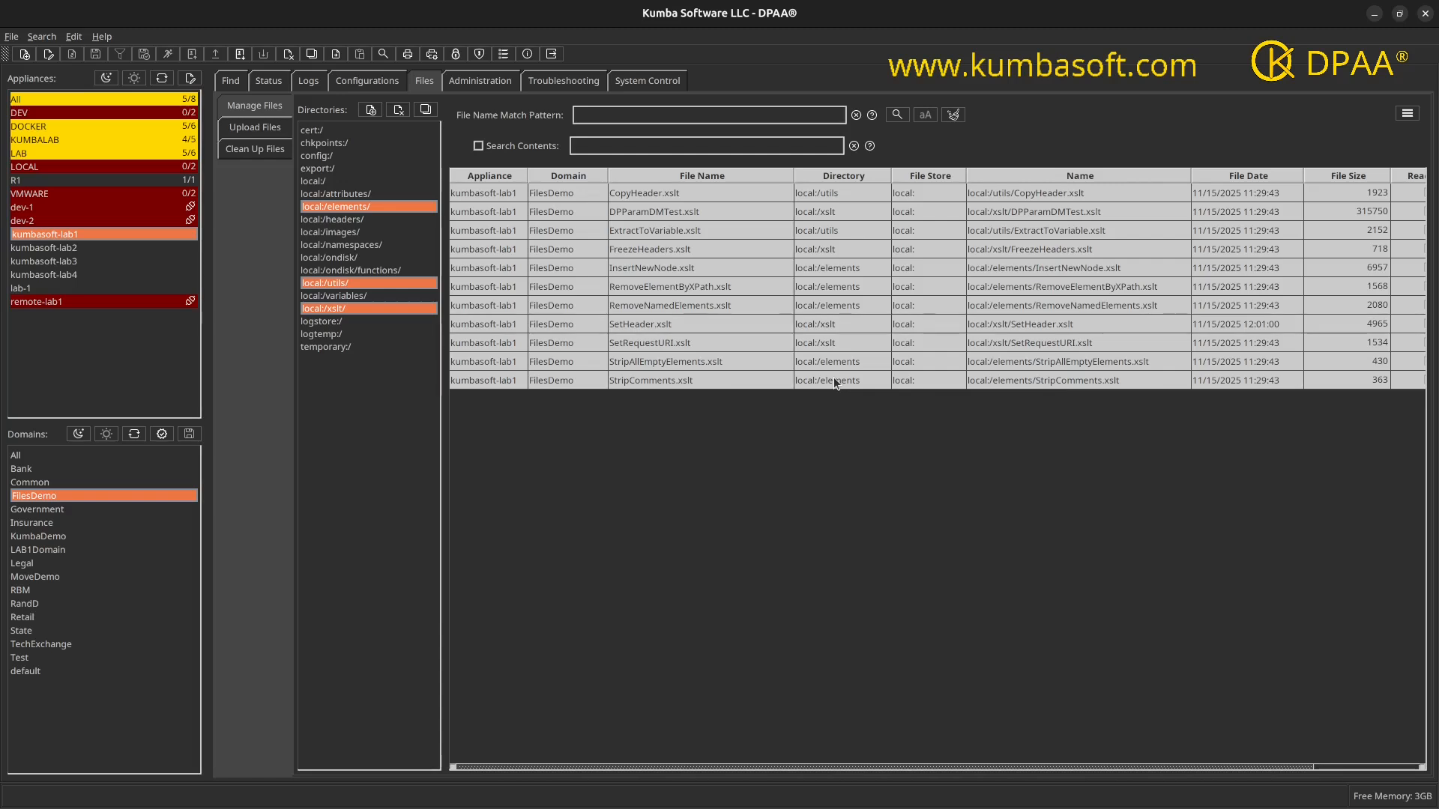
click(1406, 117)
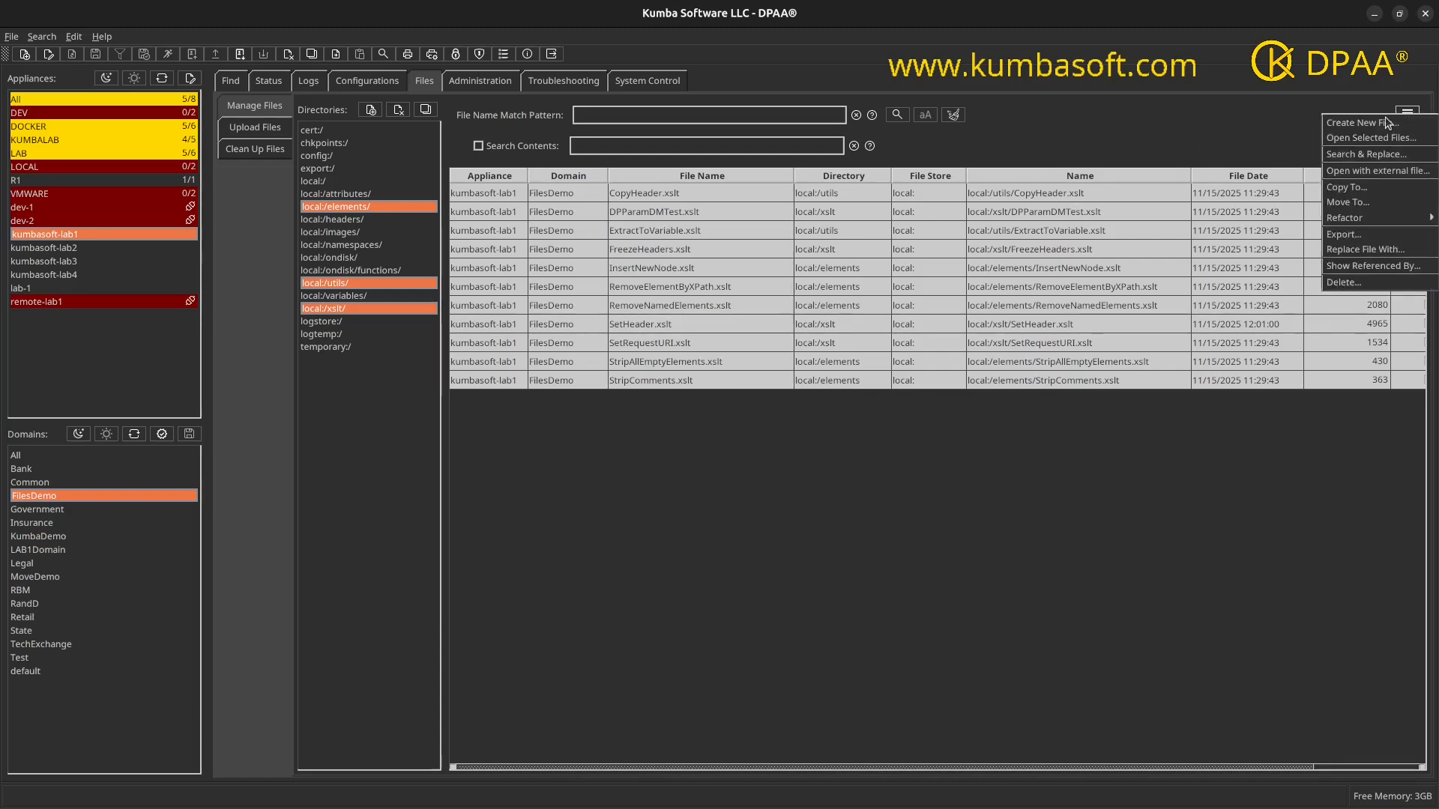
right_click(735, 251)
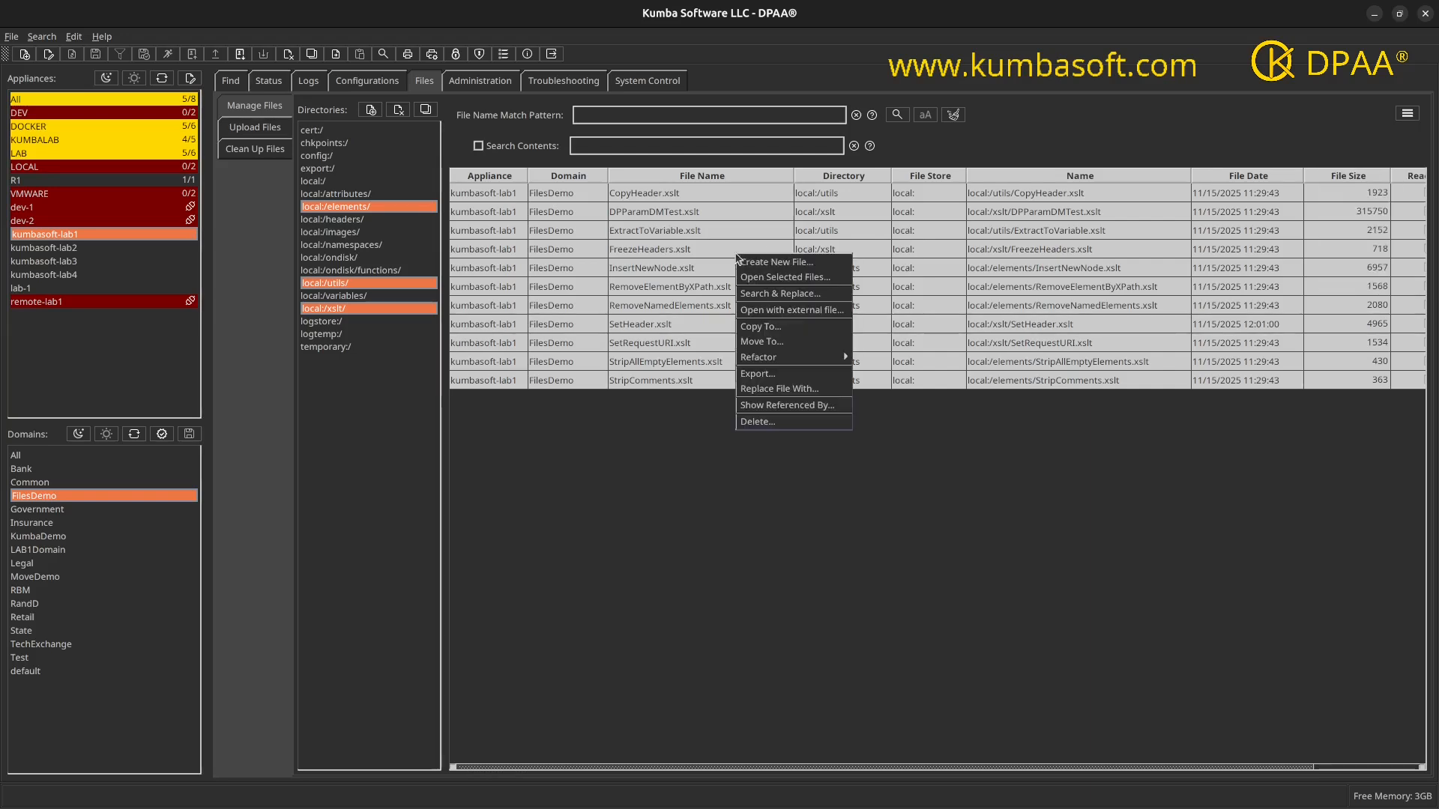
click(761, 337)
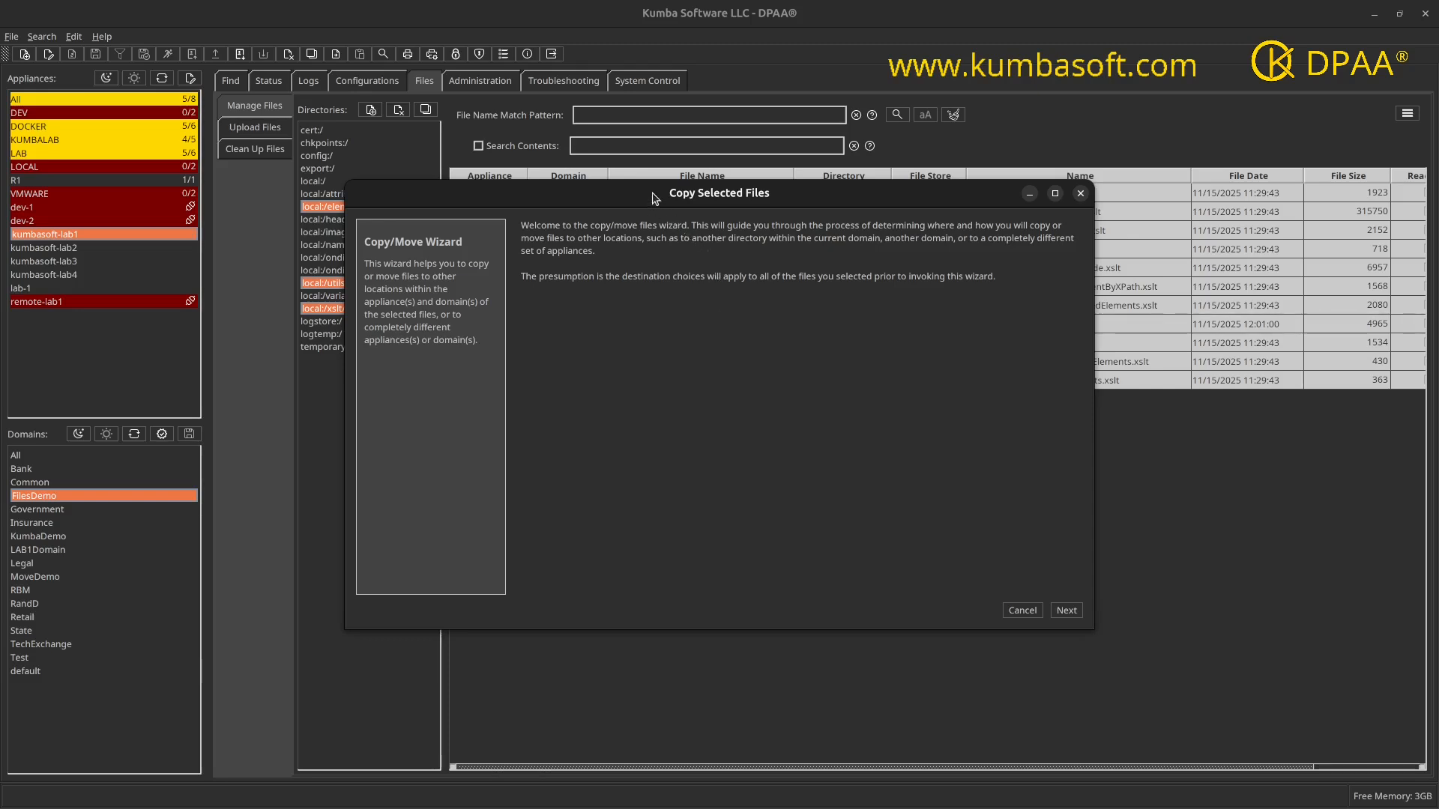
drag(655, 202, 724, 419)
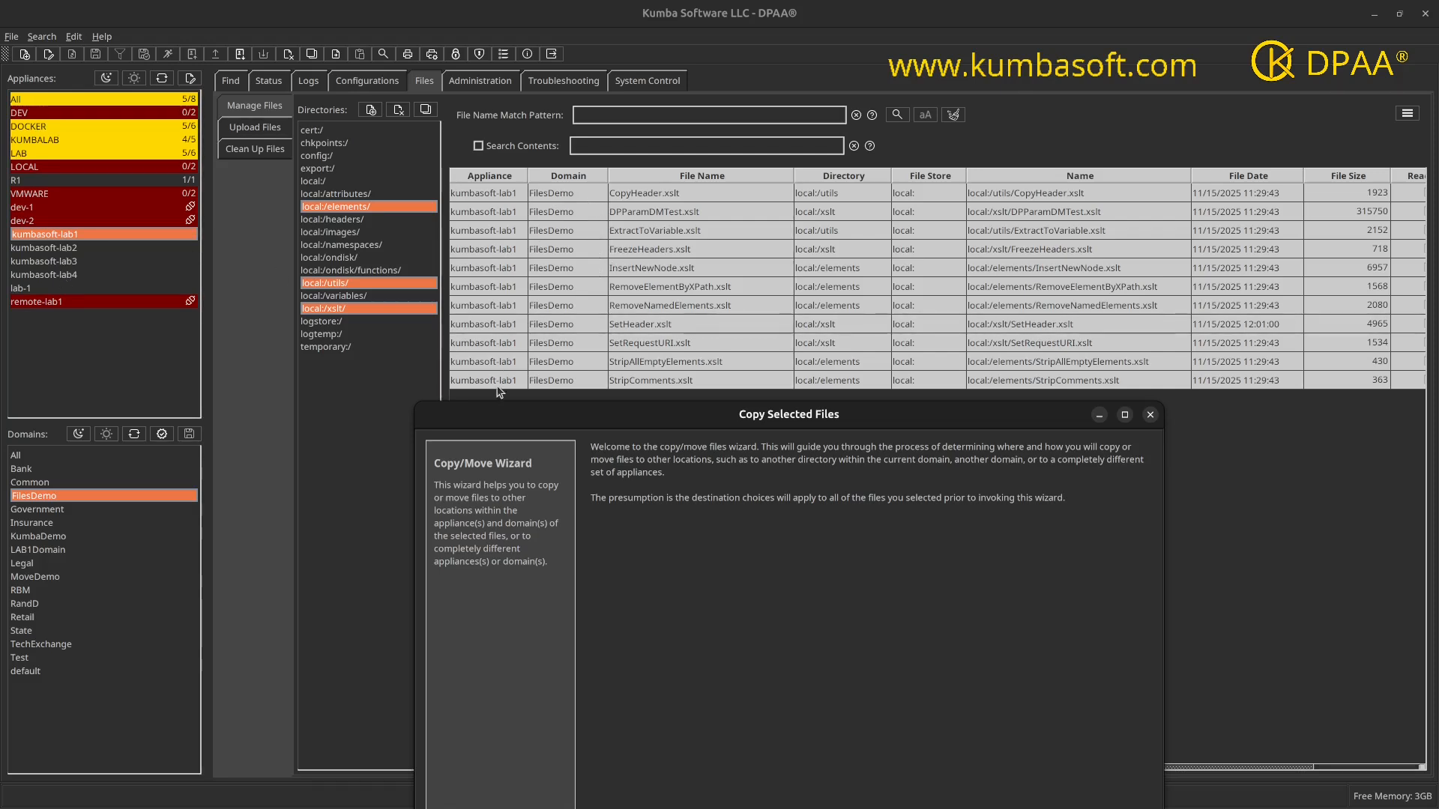
drag(508, 417, 452, 166)
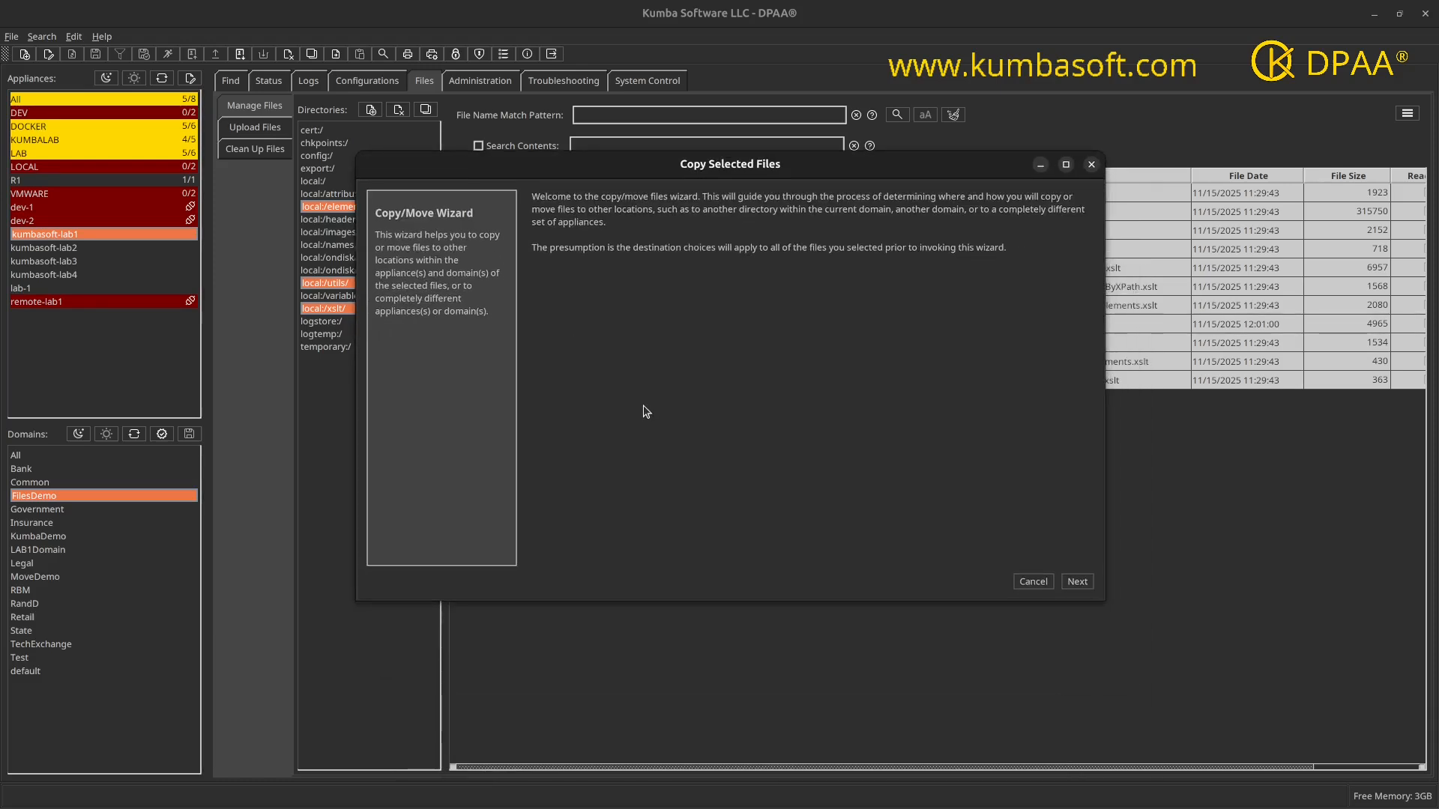
Step: Choose kumbasoft-lab3 and kumbasoft-lab4 as the destination appliances for the copy
click(1077, 583)
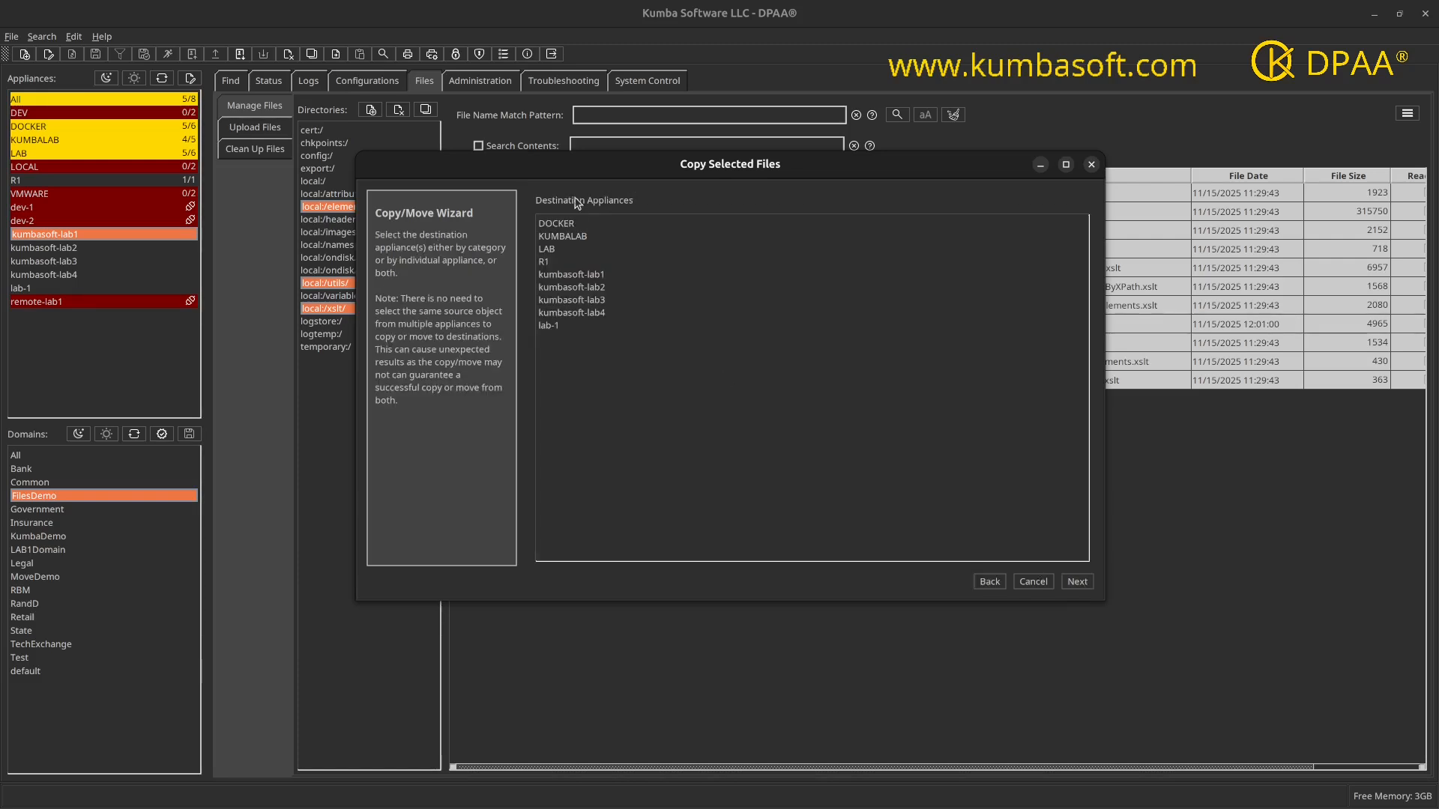
click(577, 300)
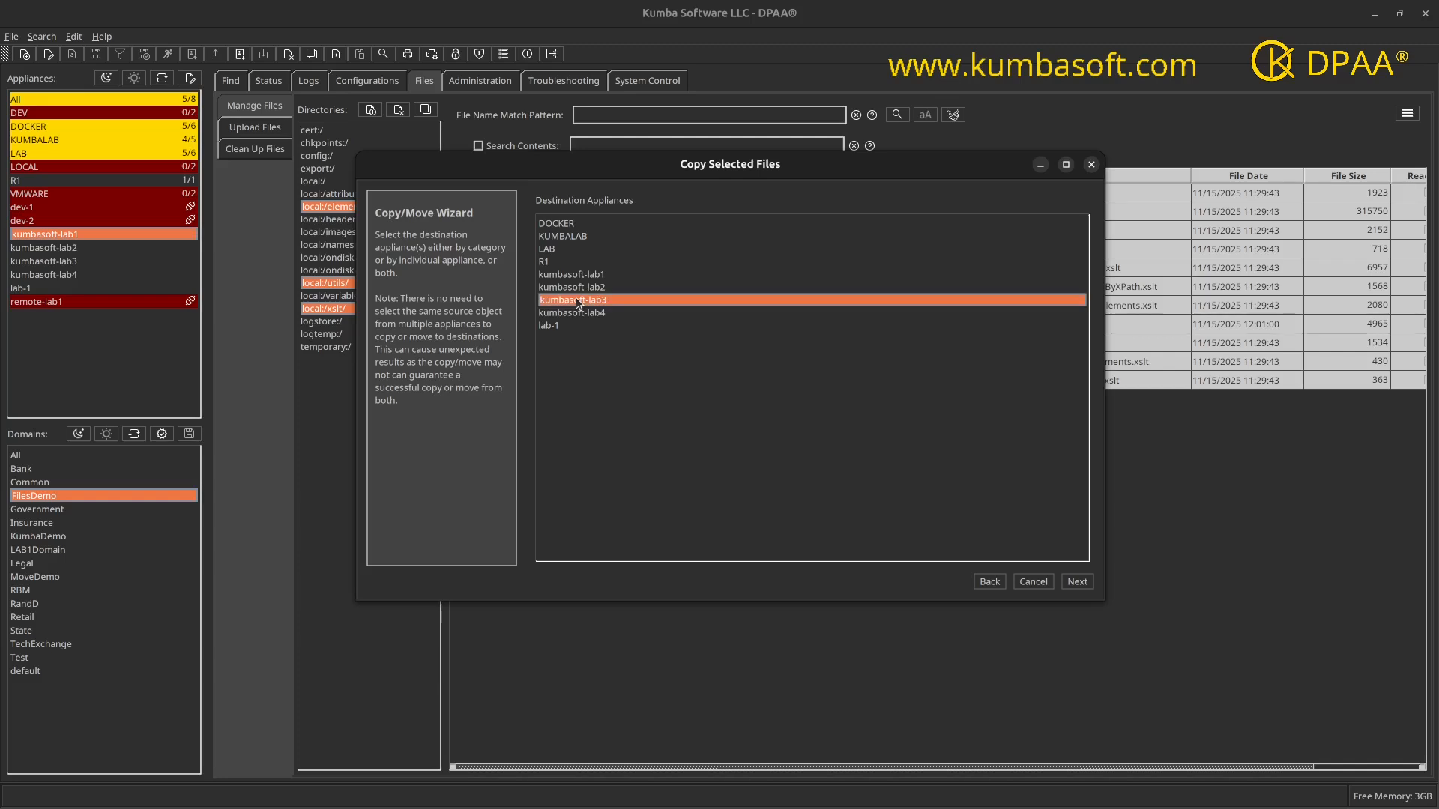
ctrl+click(574, 315)
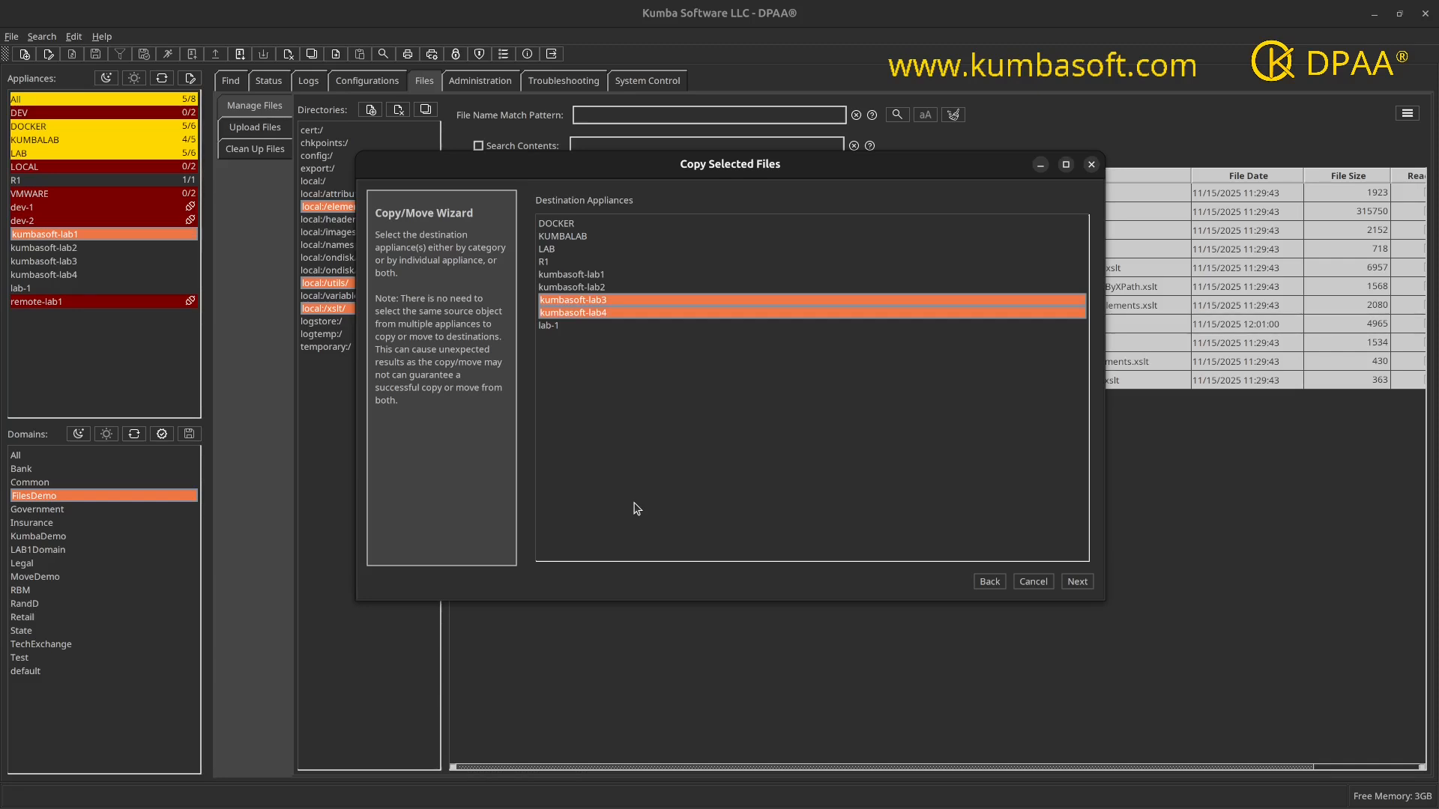
click(1077, 582)
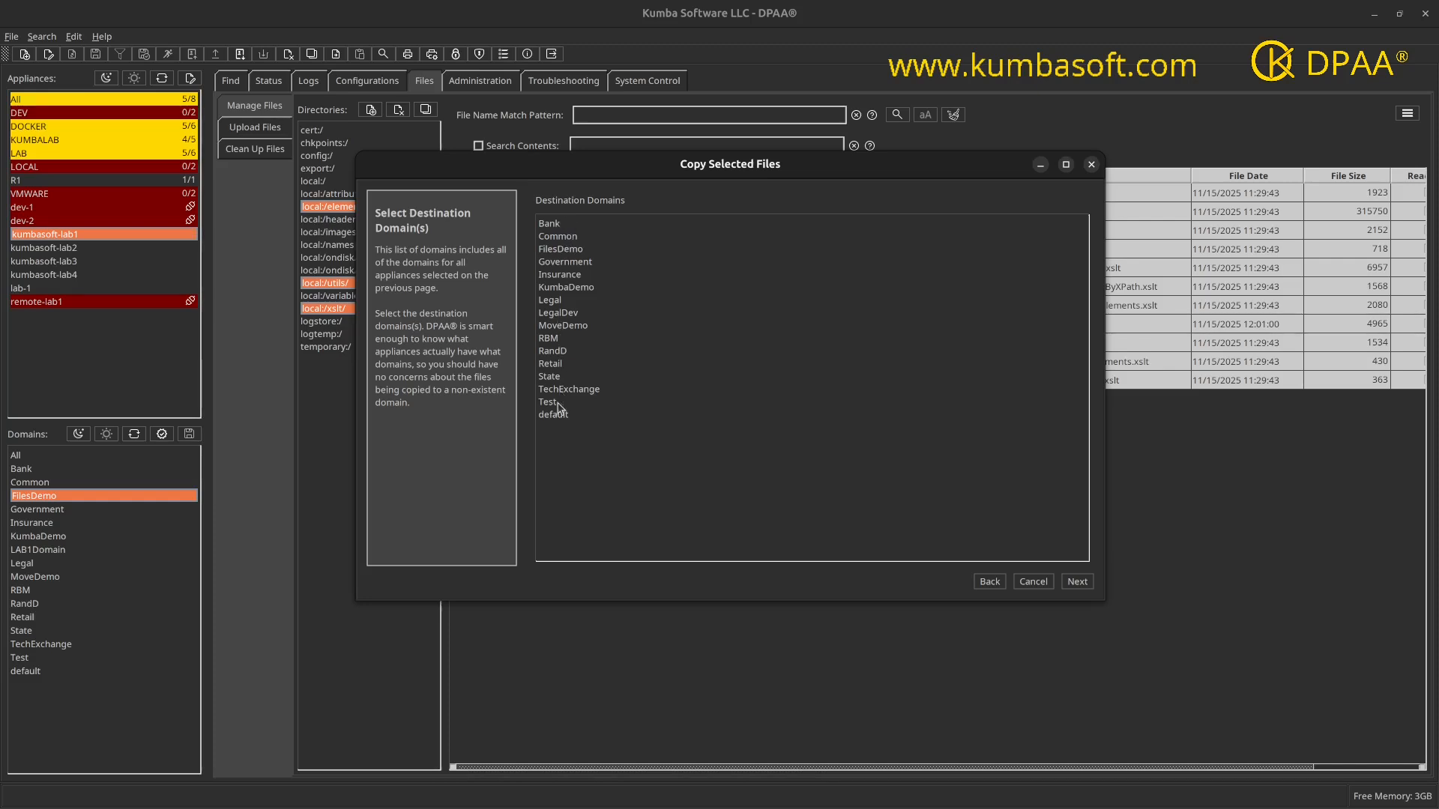
Step: Choose FilesDemo as the only destination domain and continue to the source directory duplication option
click(560, 262)
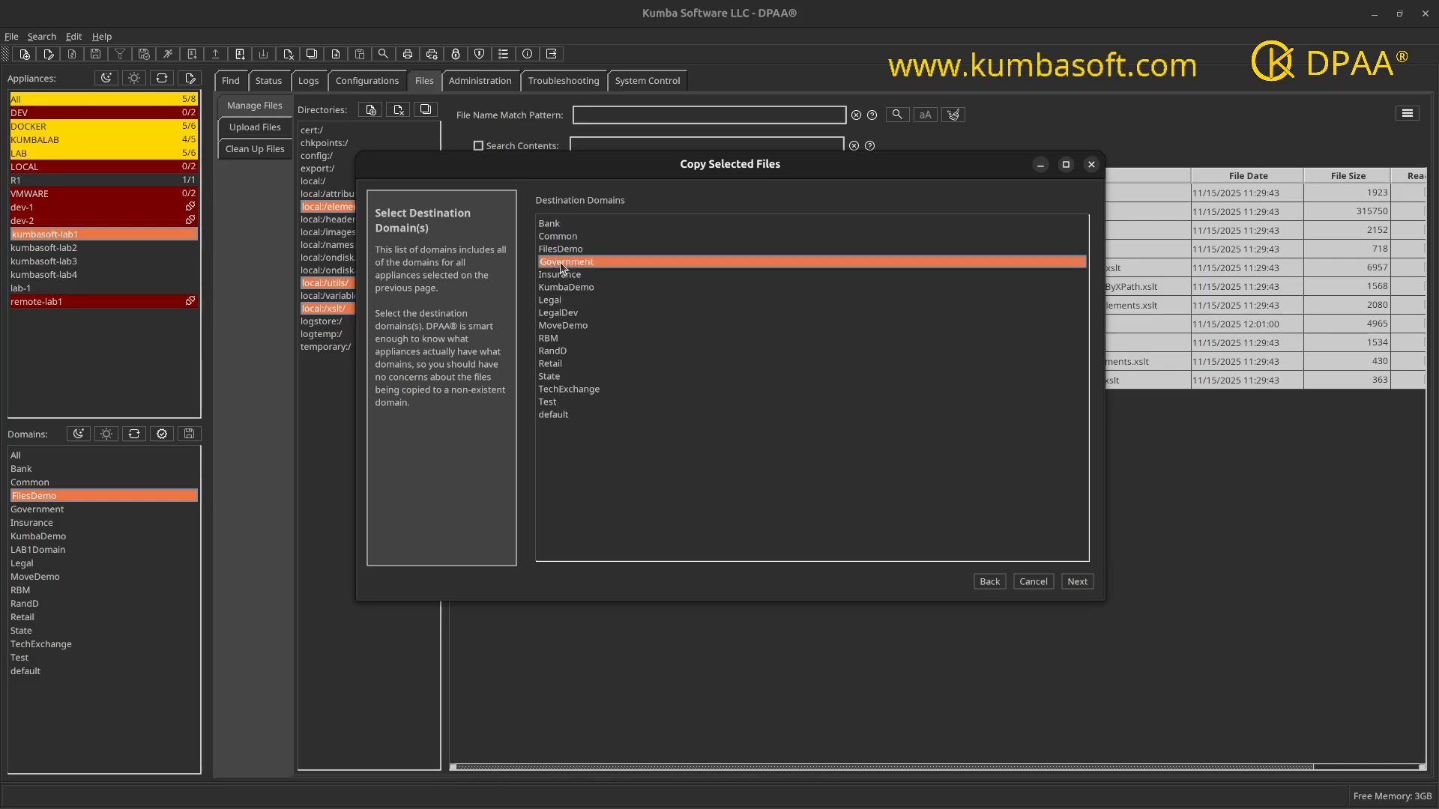
click(560, 287)
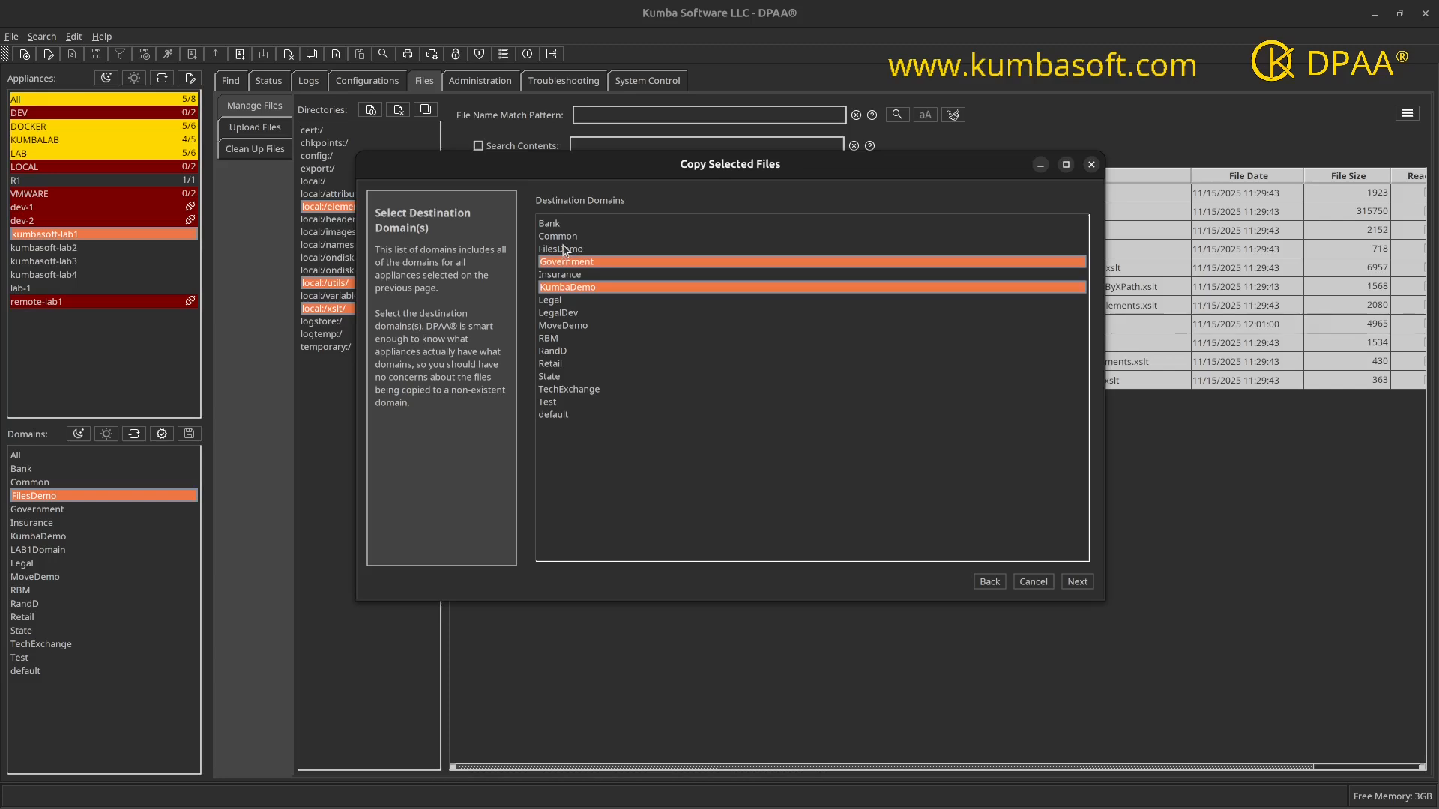
click(564, 249)
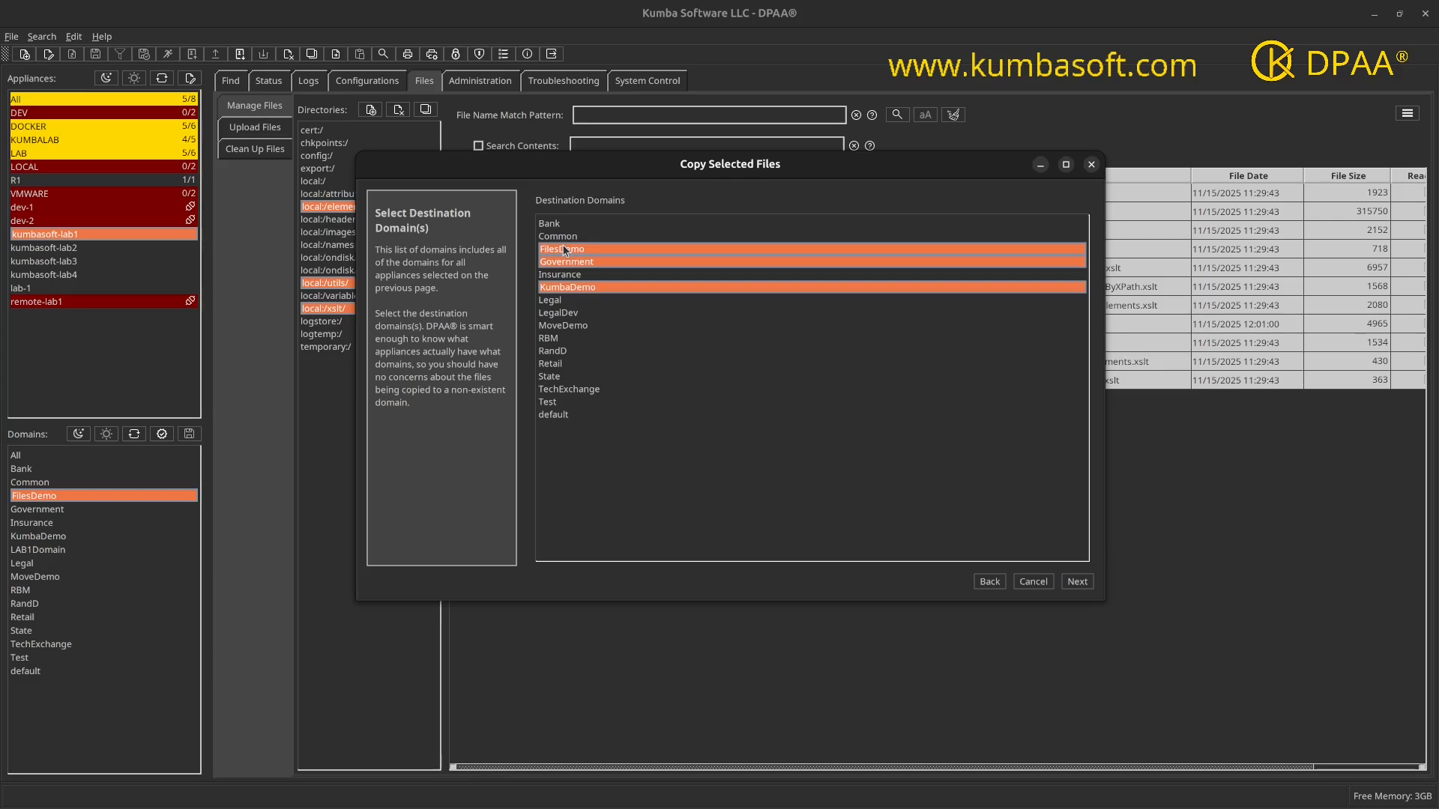
click(566, 262)
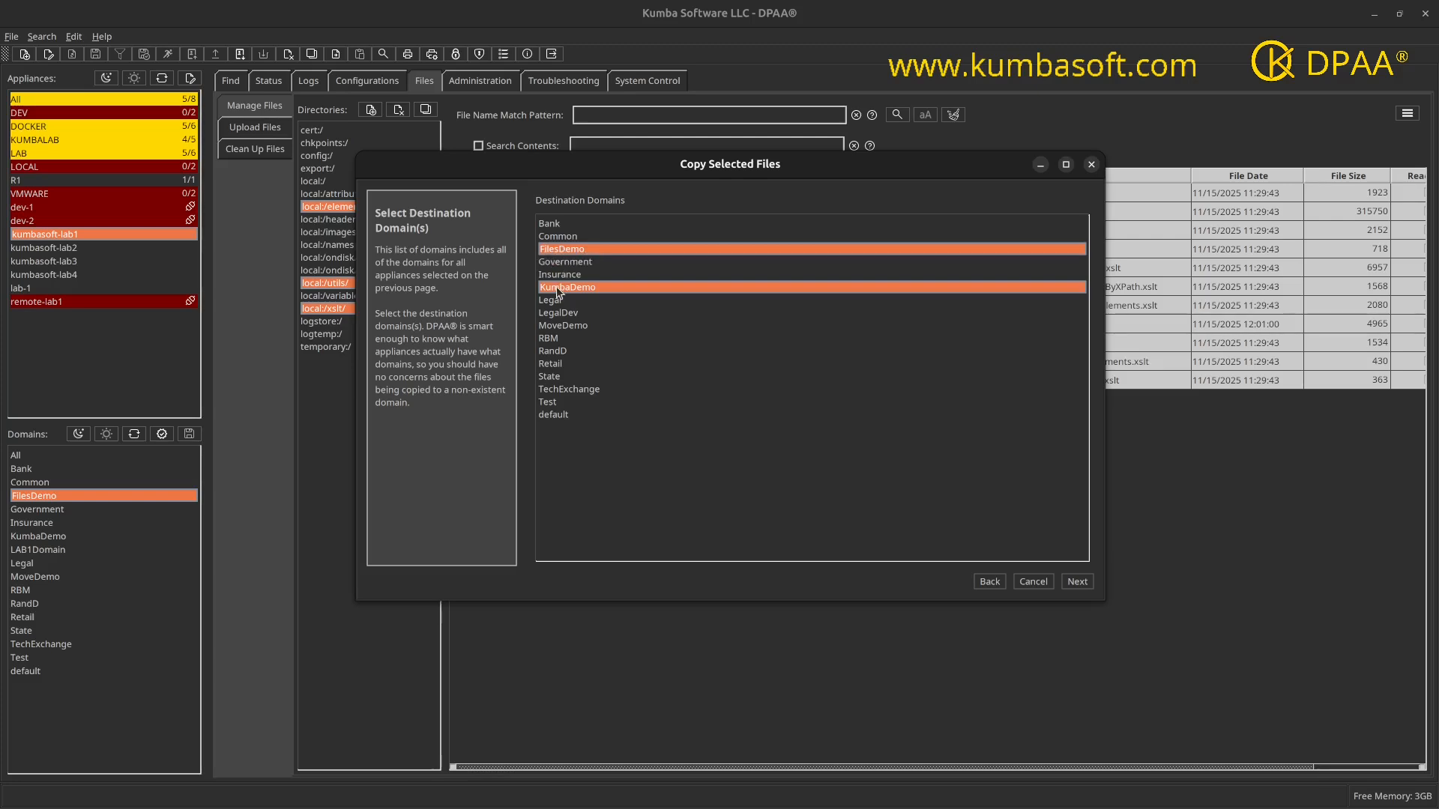
click(556, 286)
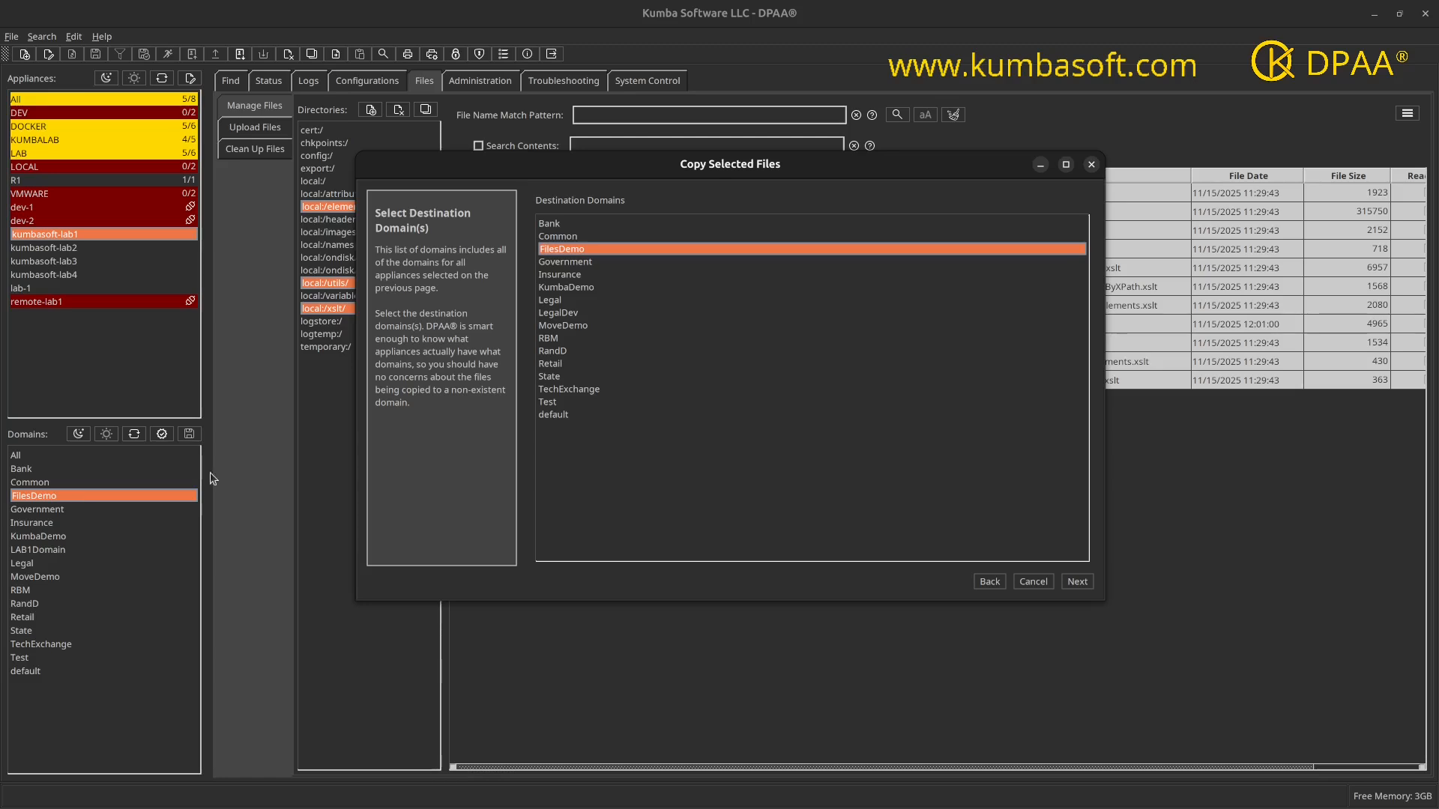
click(1077, 582)
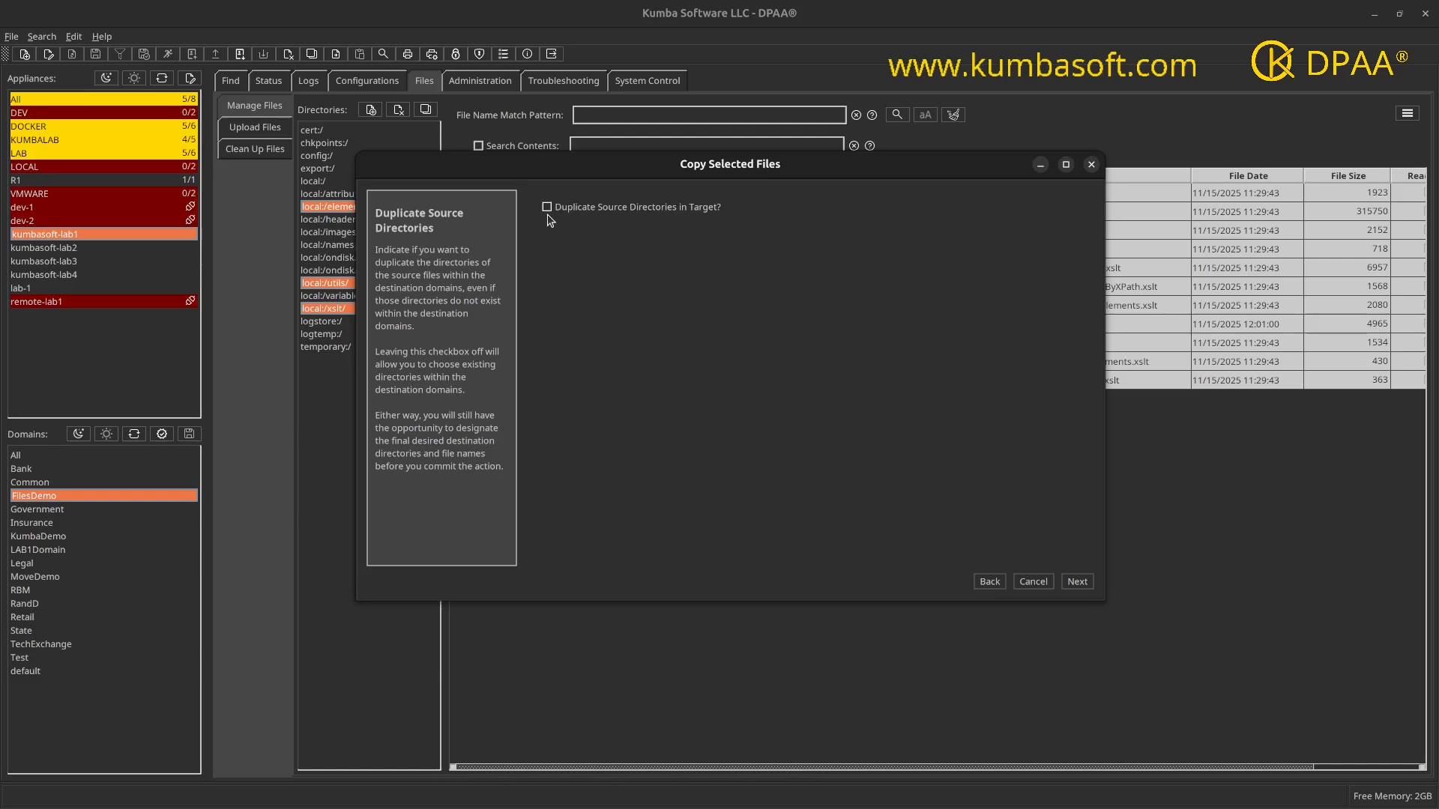
Step: Enable duplicating source directories in the target and review the destination settings for the files being copied
drag(606, 176, 660, 416)
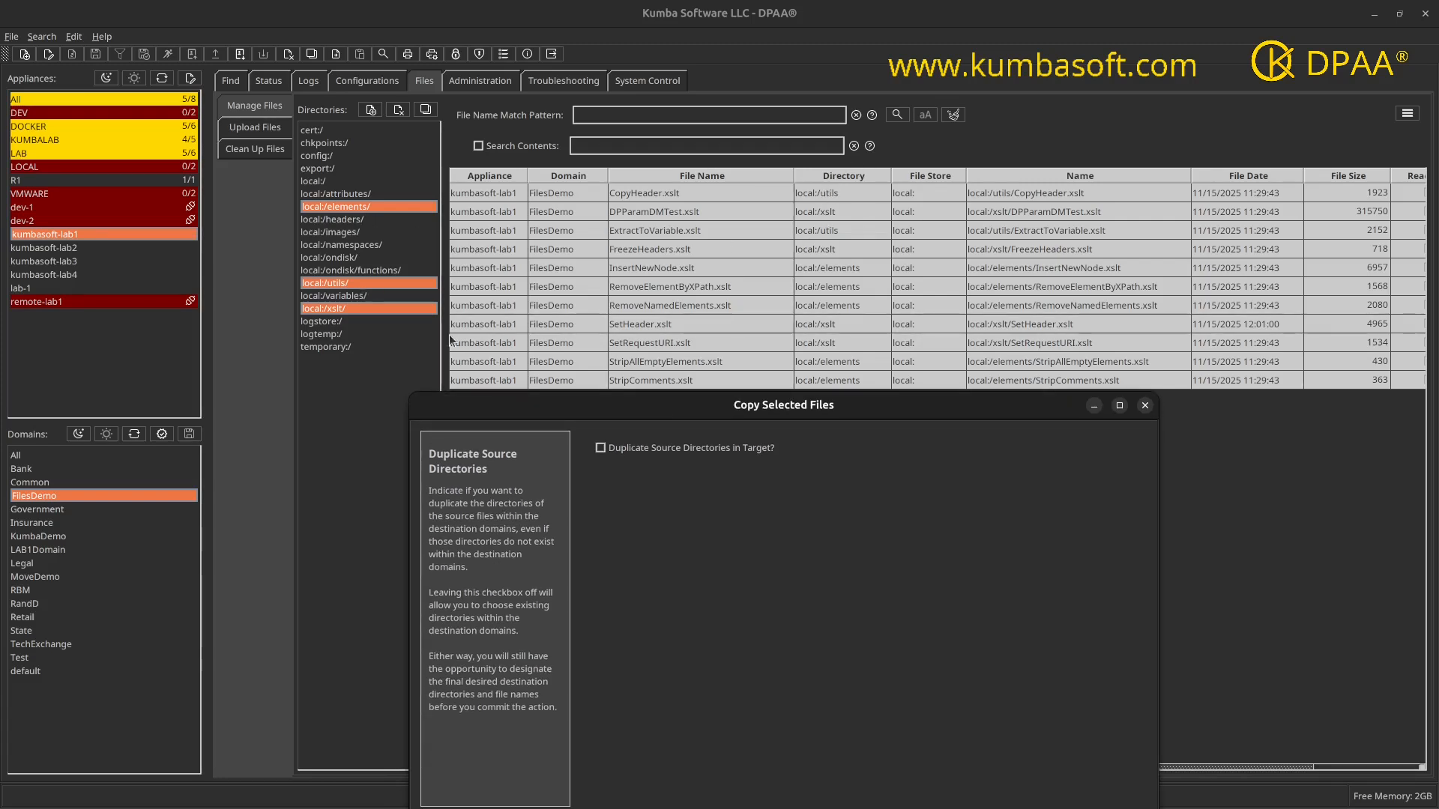
drag(697, 414, 639, 223)
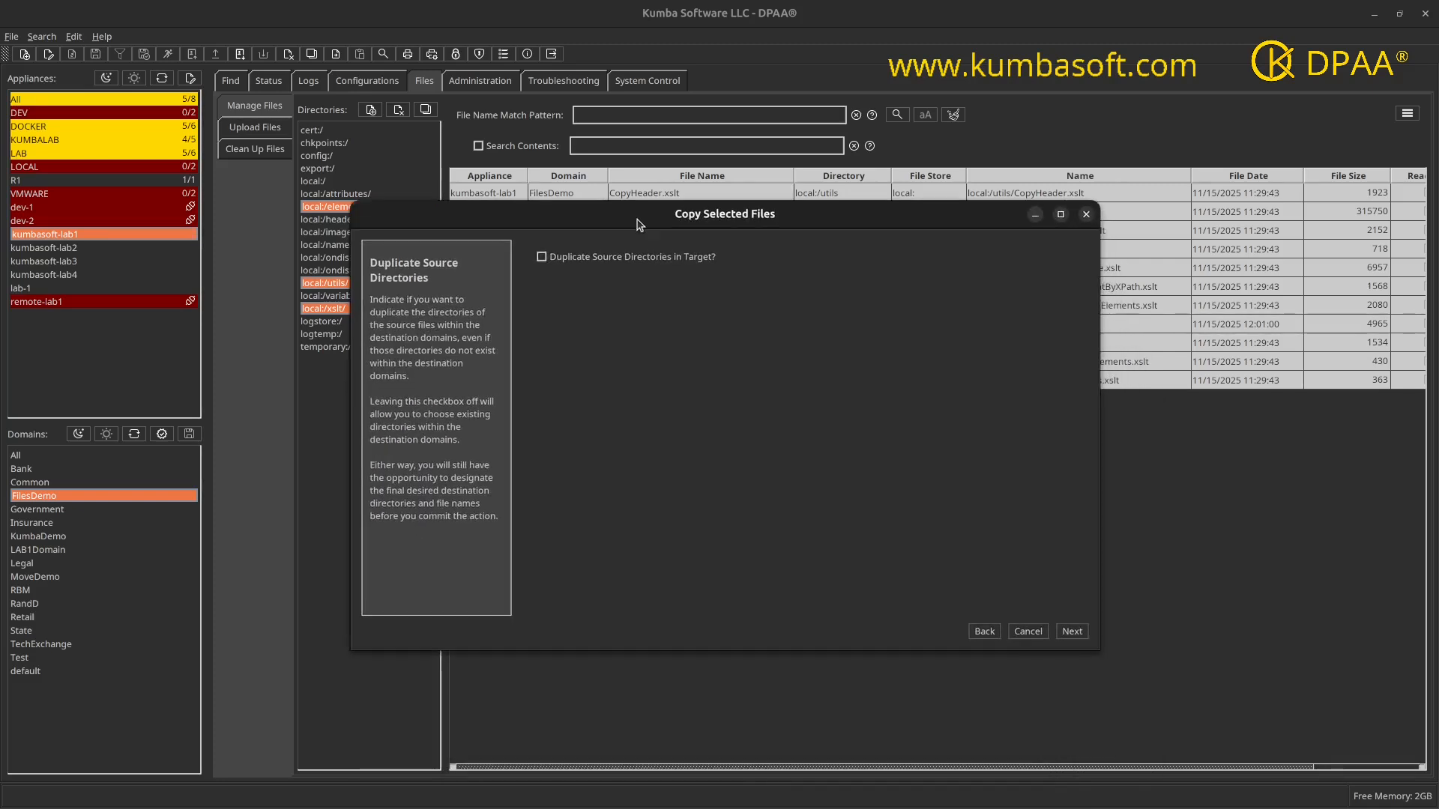
click(544, 260)
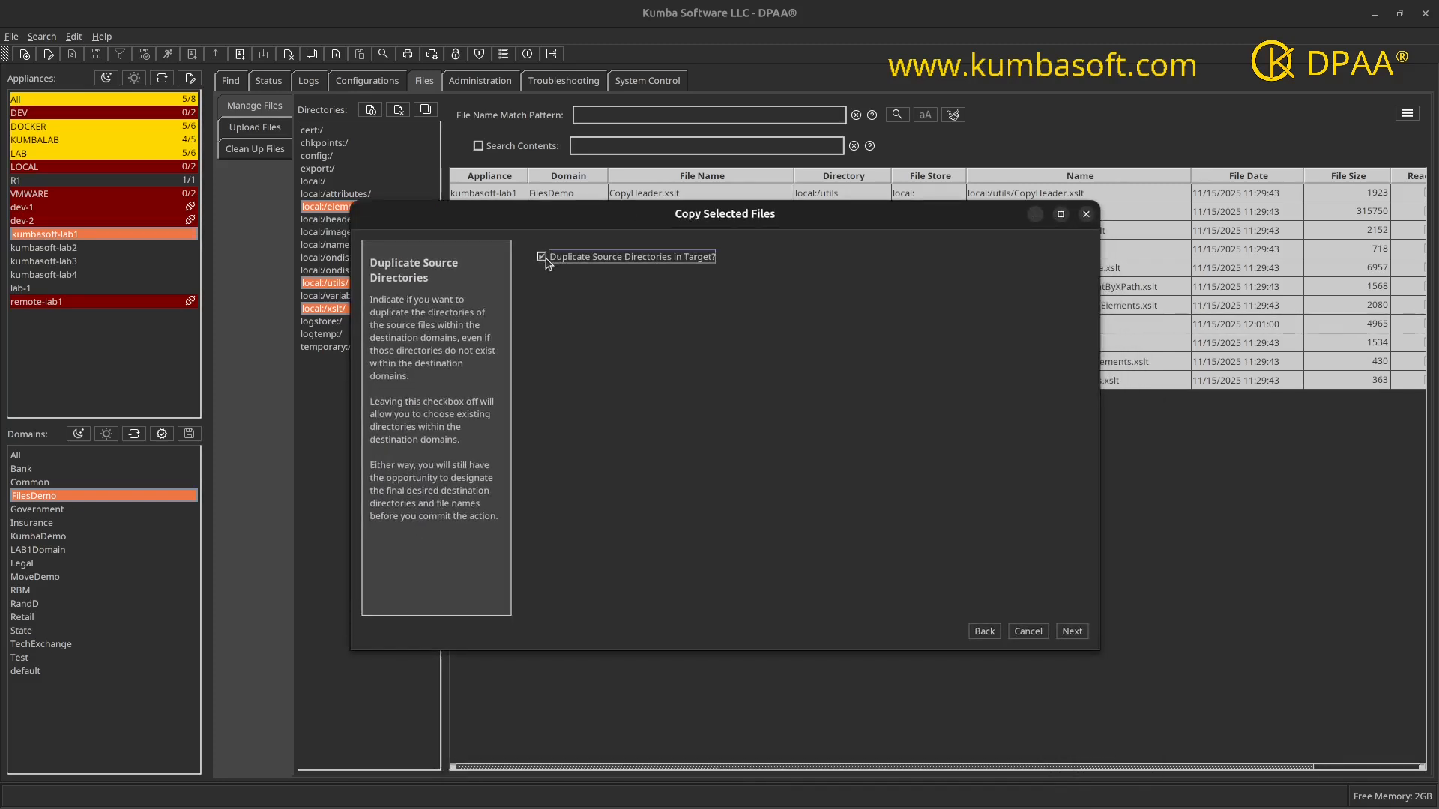
click(1069, 633)
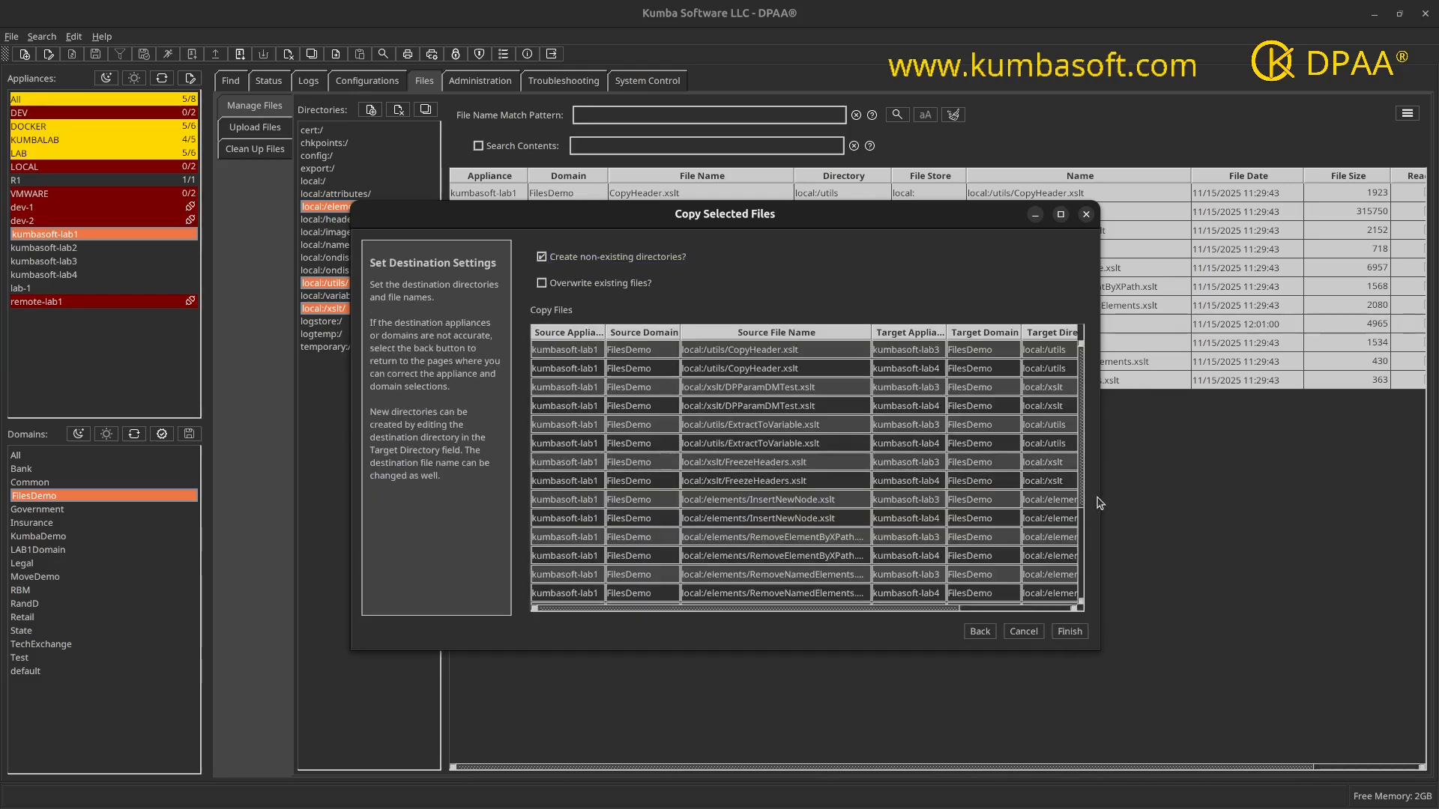
drag(1145, 489, 1305, 491)
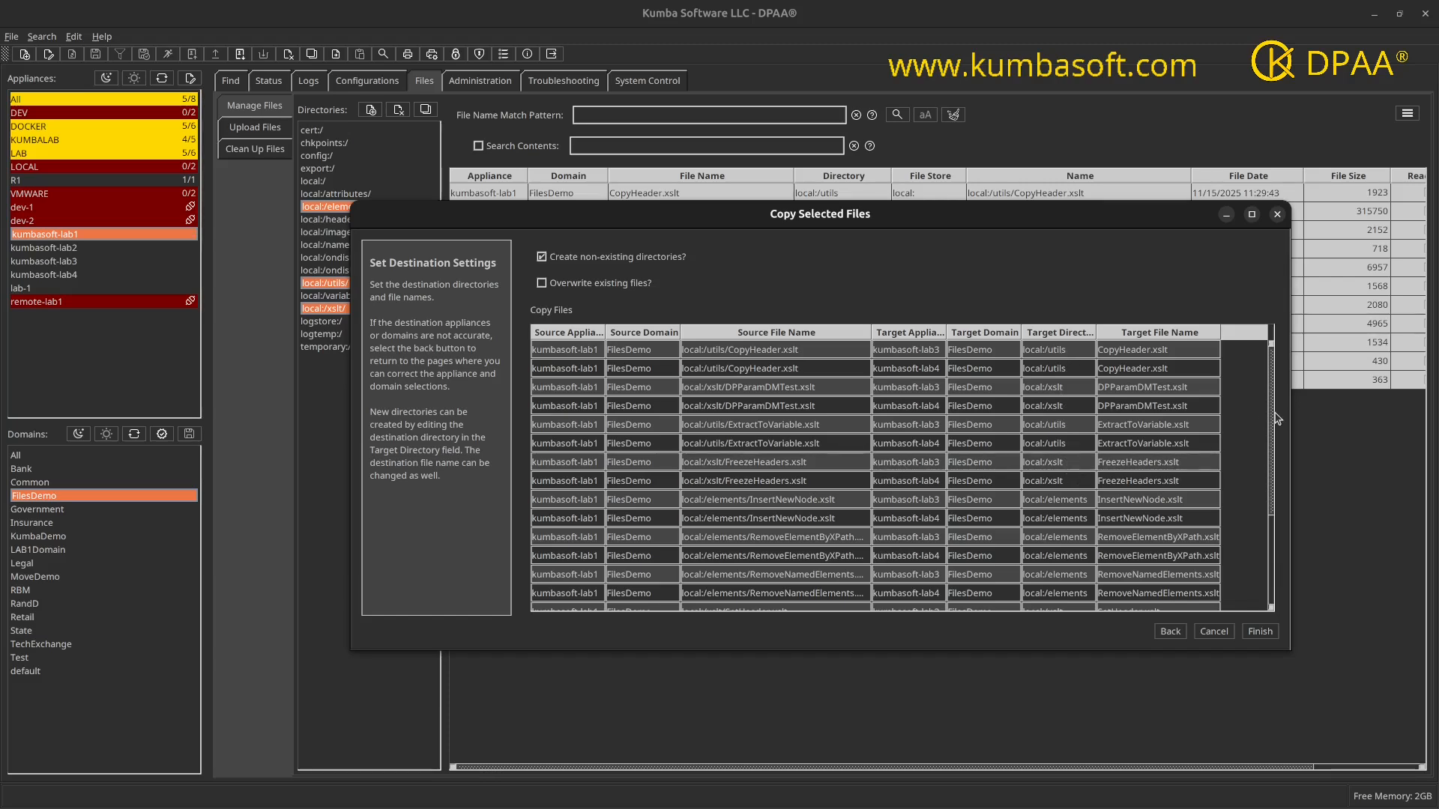
drag(1273, 415, 1287, 372)
Step: Go back and turn off duplicating source directories in the target, and continue to the destination directory selection
click(1170, 633)
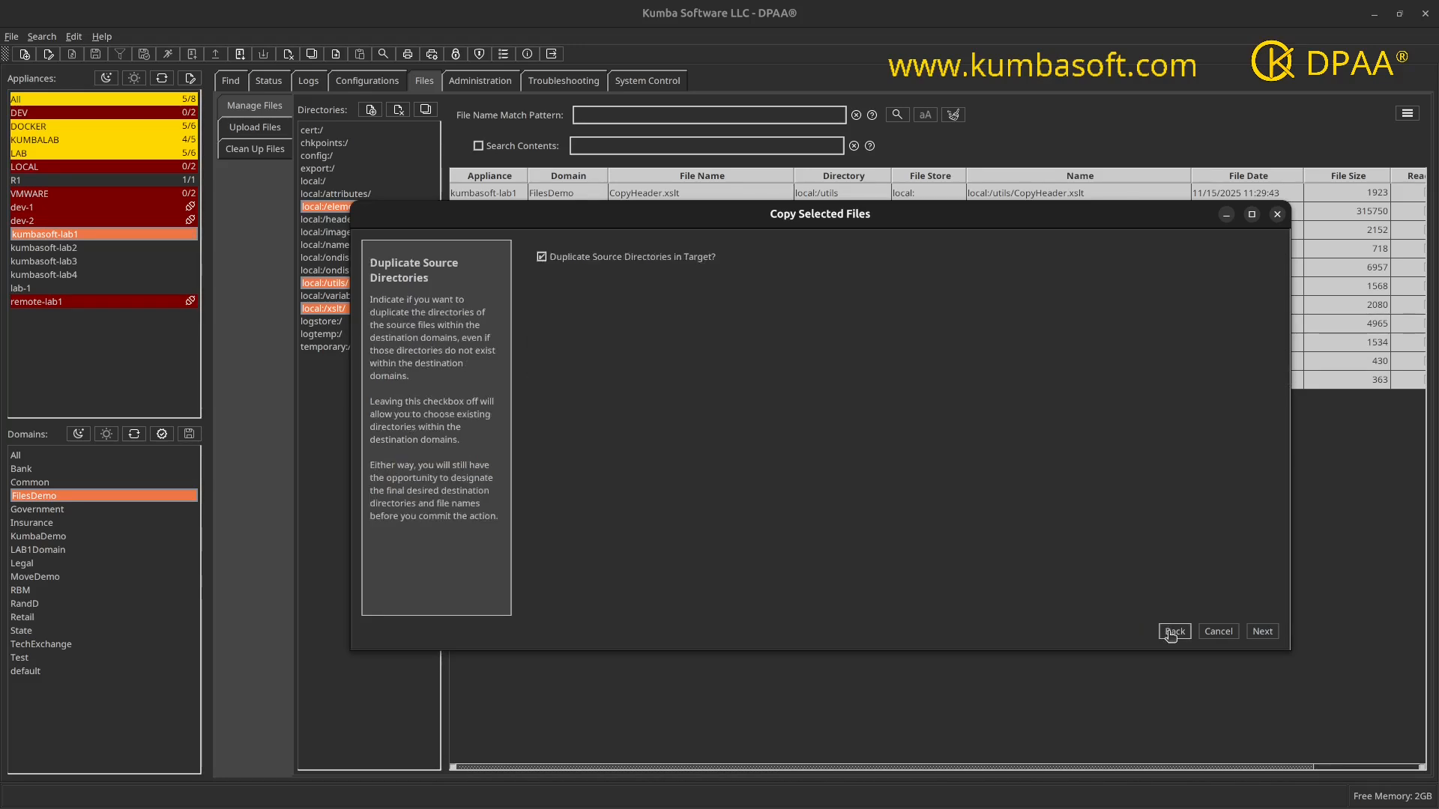
click(541, 258)
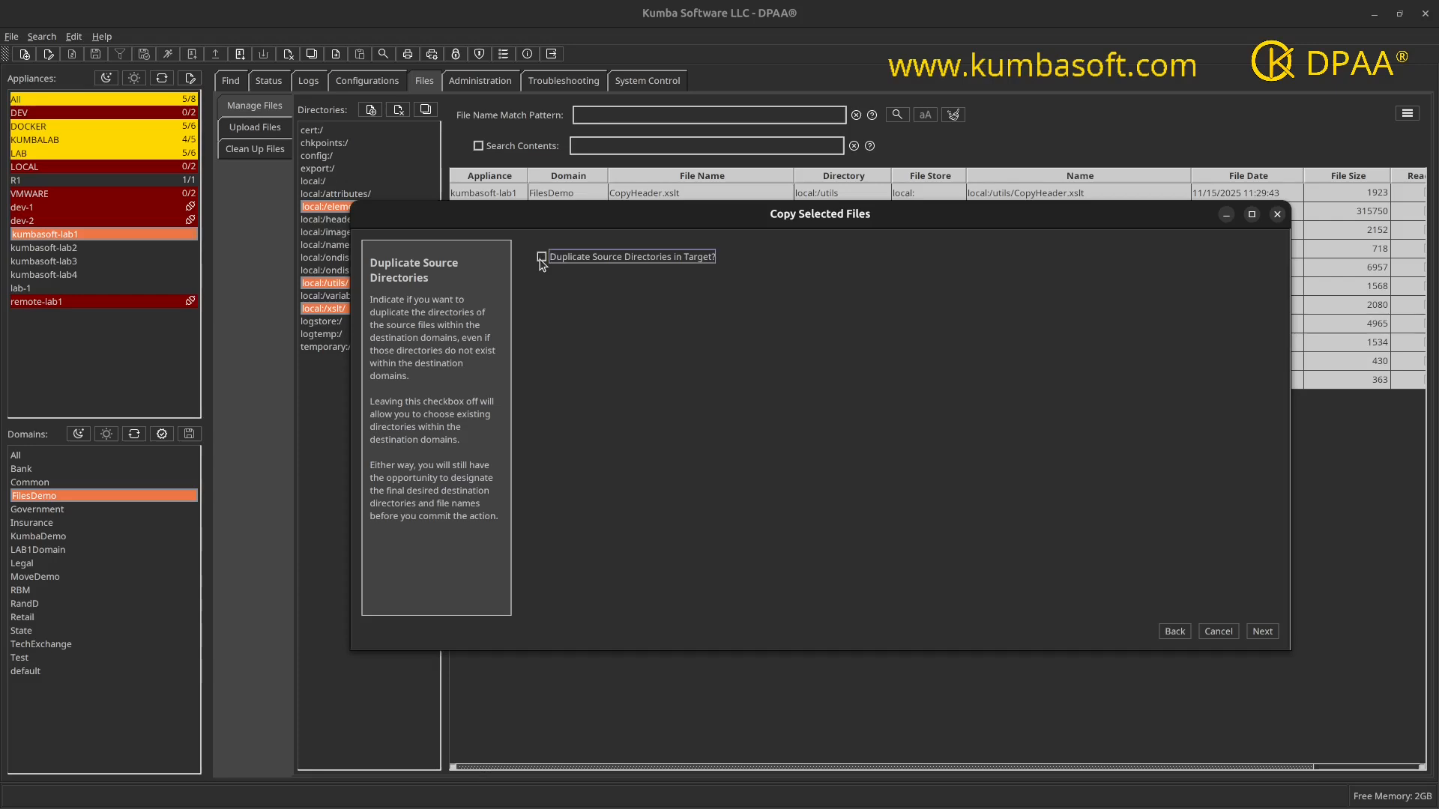
click(1261, 631)
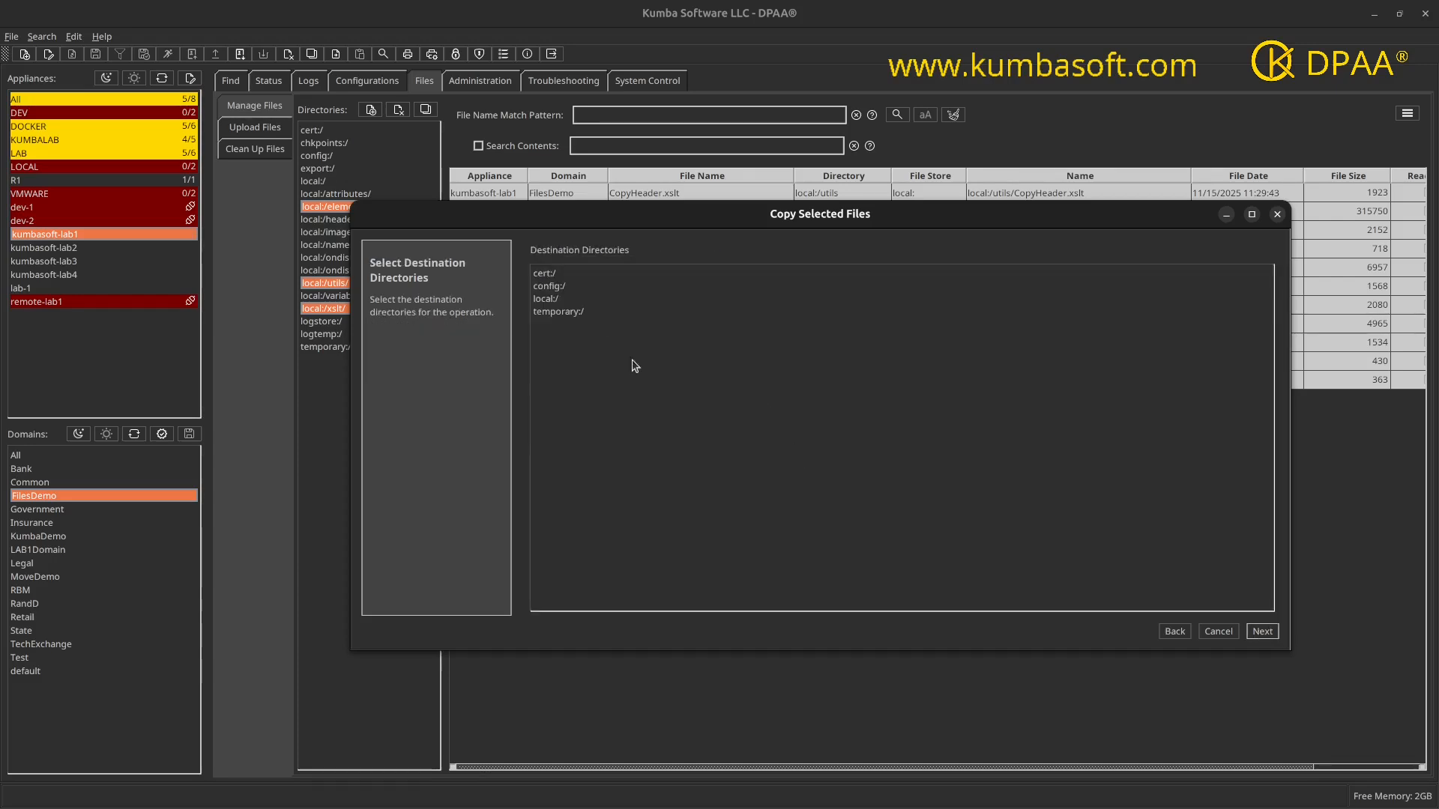
Step: Preview the destination settings with local:/ as the destination directory and return to the source directory duplication option
click(552, 299)
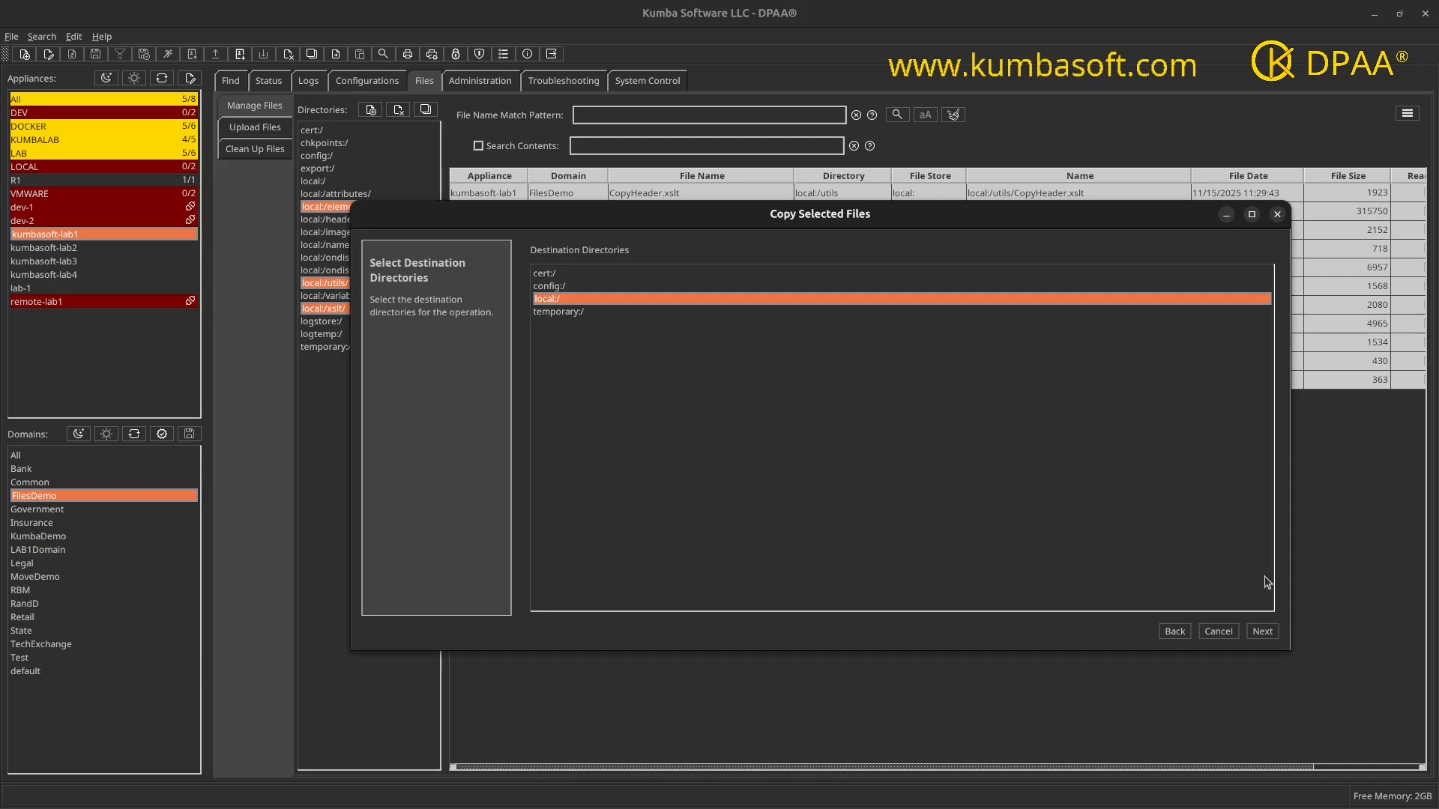
click(1263, 632)
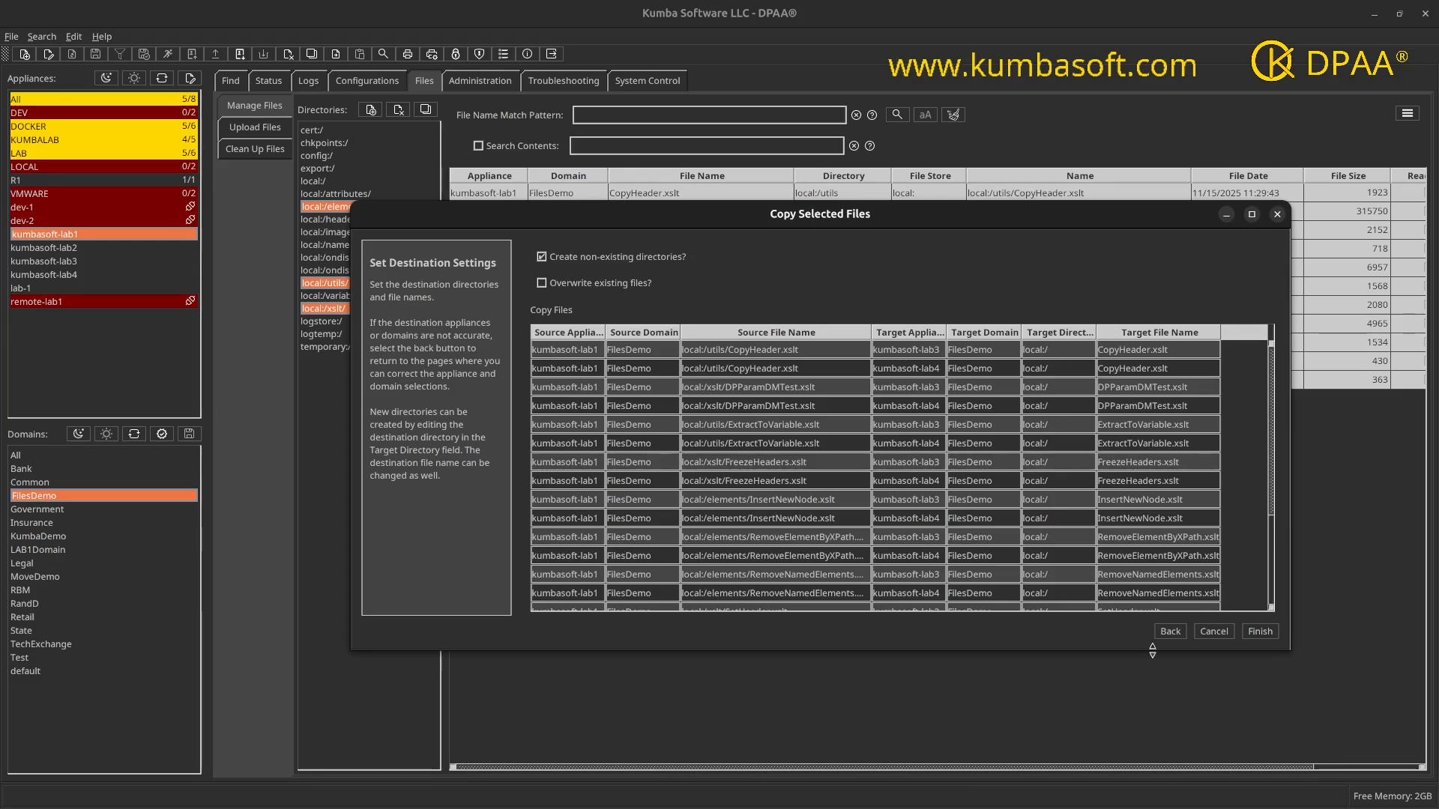
click(1172, 633)
click(1173, 632)
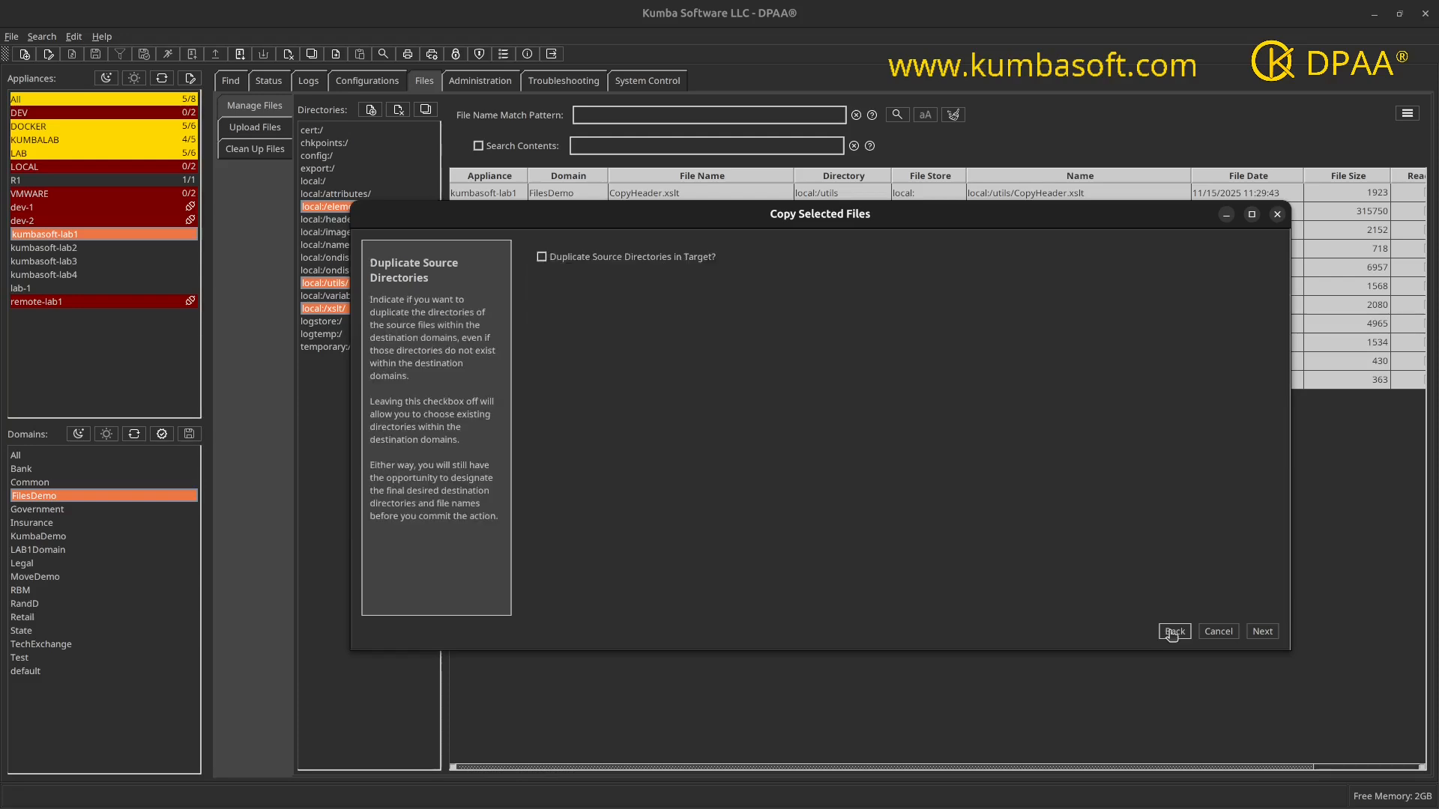
Step: Enable duplicating source directories in the target, run the copy of the selected files, and close the results
click(542, 258)
click(1259, 634)
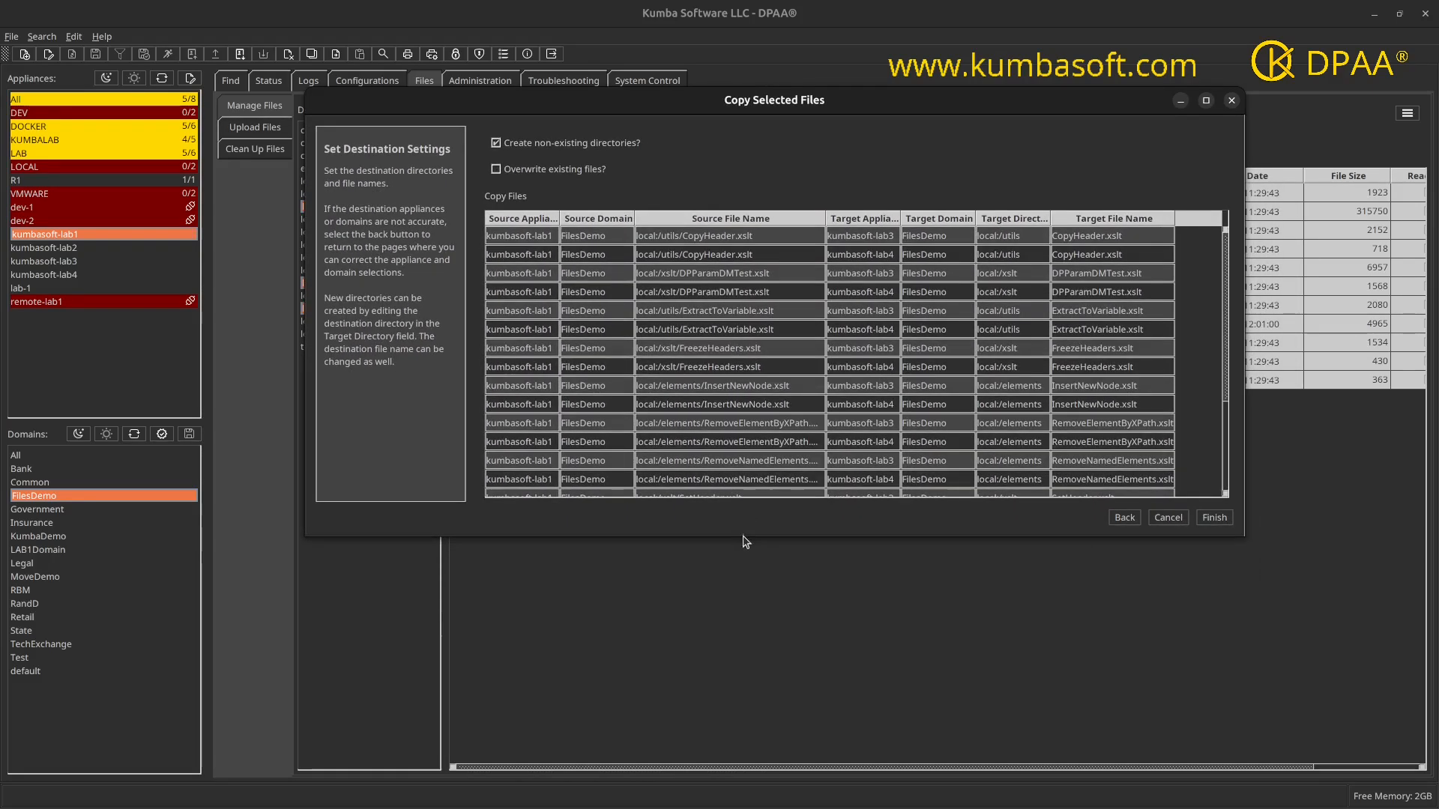
drag(746, 537, 764, 721)
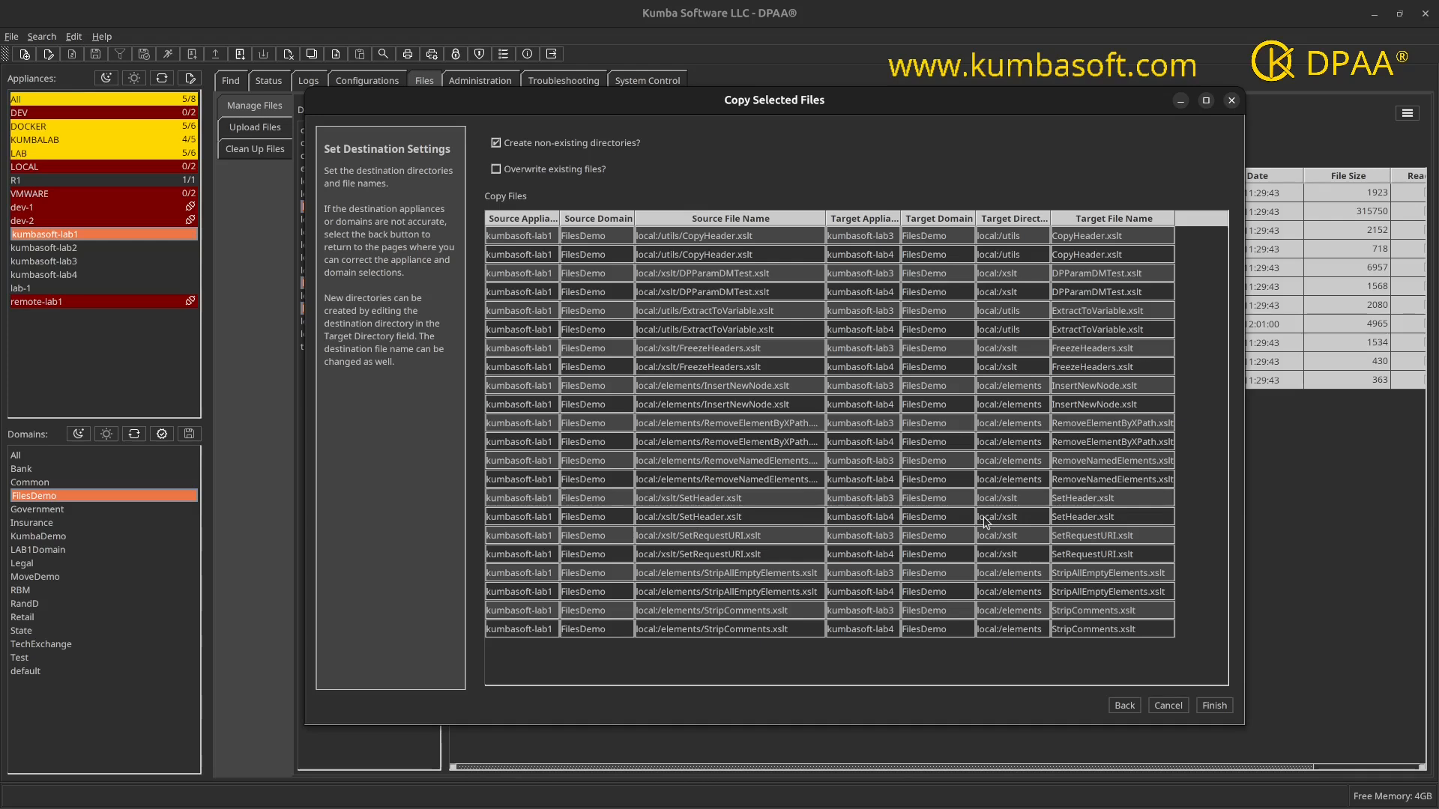
click(1206, 706)
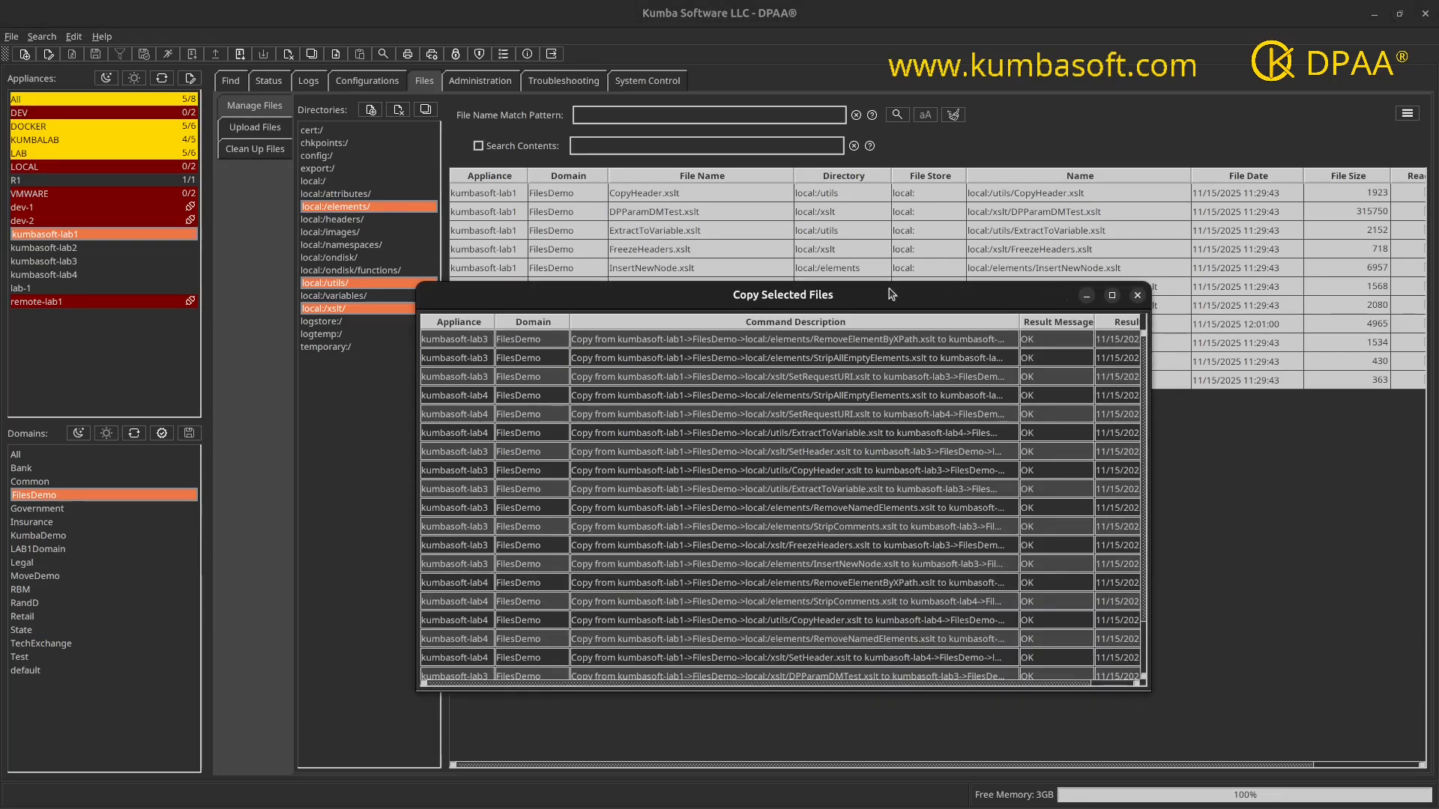
click(1138, 296)
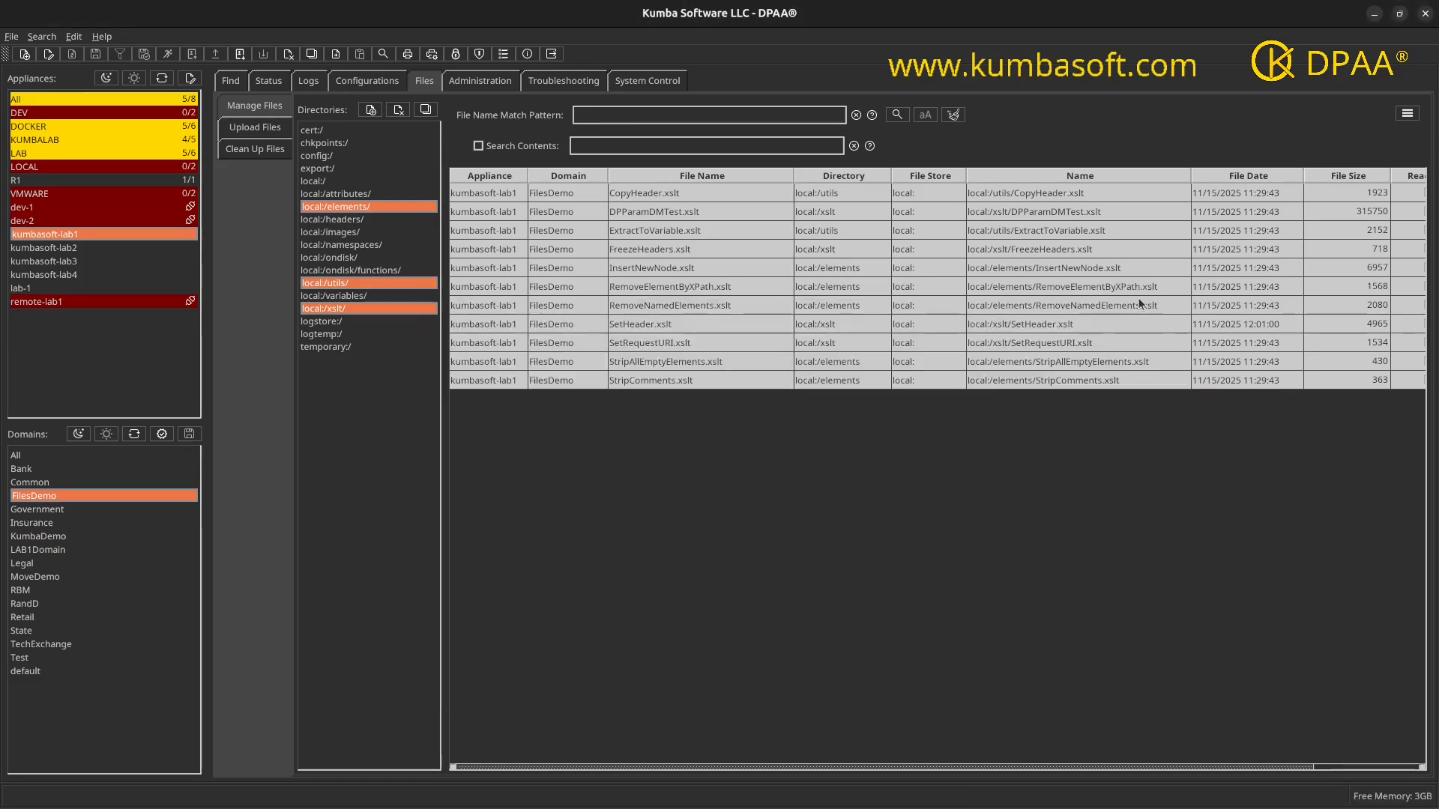
Step: List the FilesDemo files in local:/elements/, local:/utils/ and local:/xslt/ on kumbasoft-lab3 and kumbasoft-lab4, and compare the copies of each file
click(65, 264)
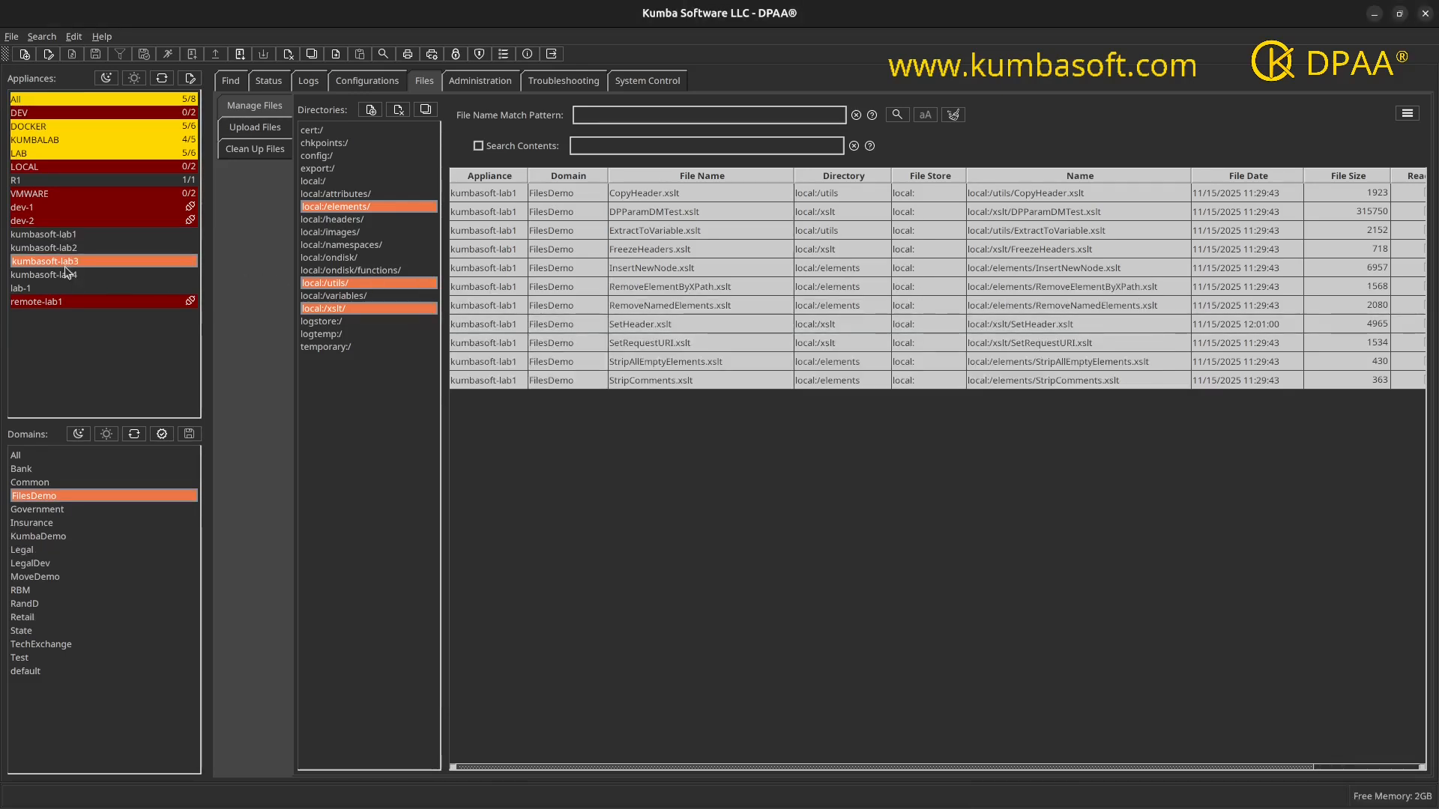
shift+click(65, 275)
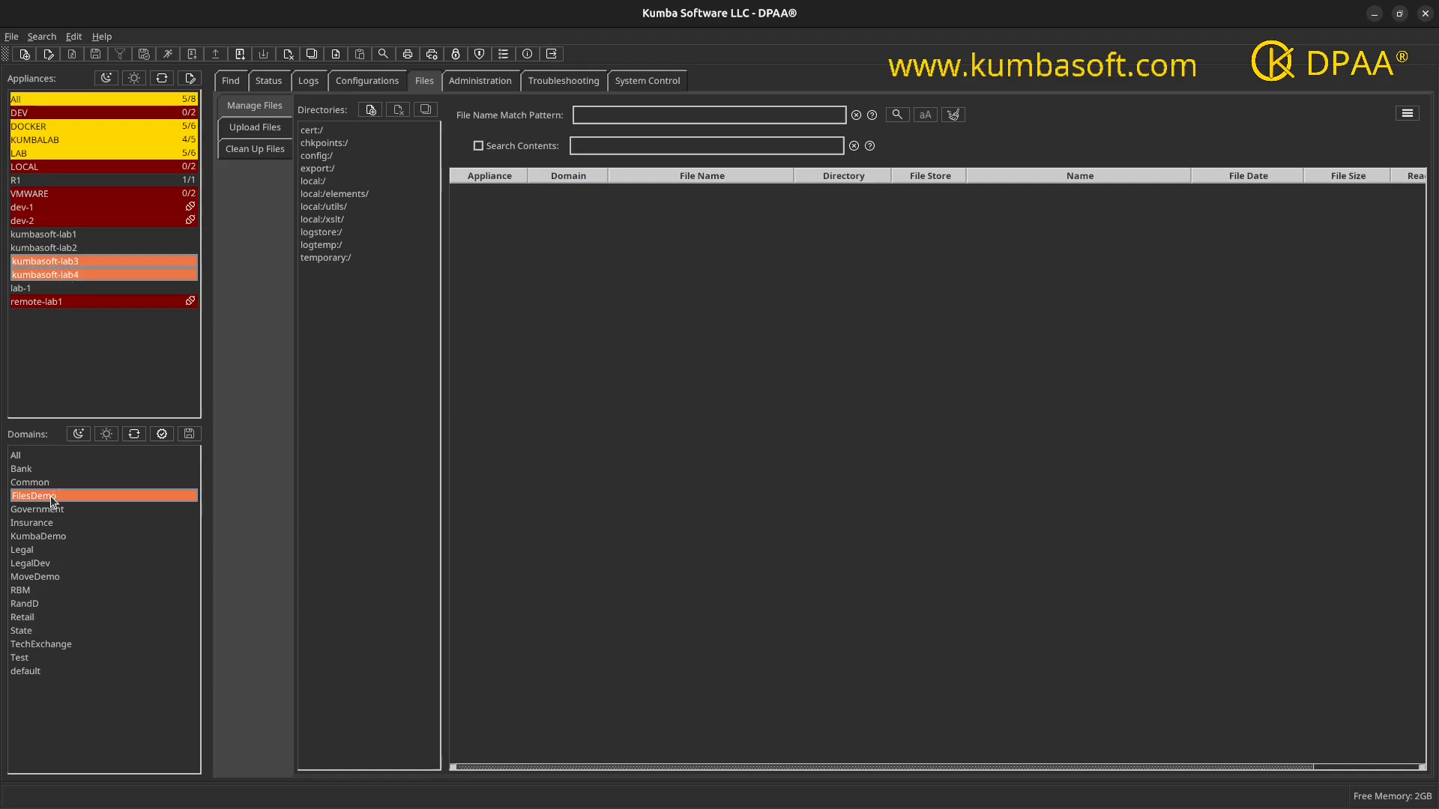
click(330, 196)
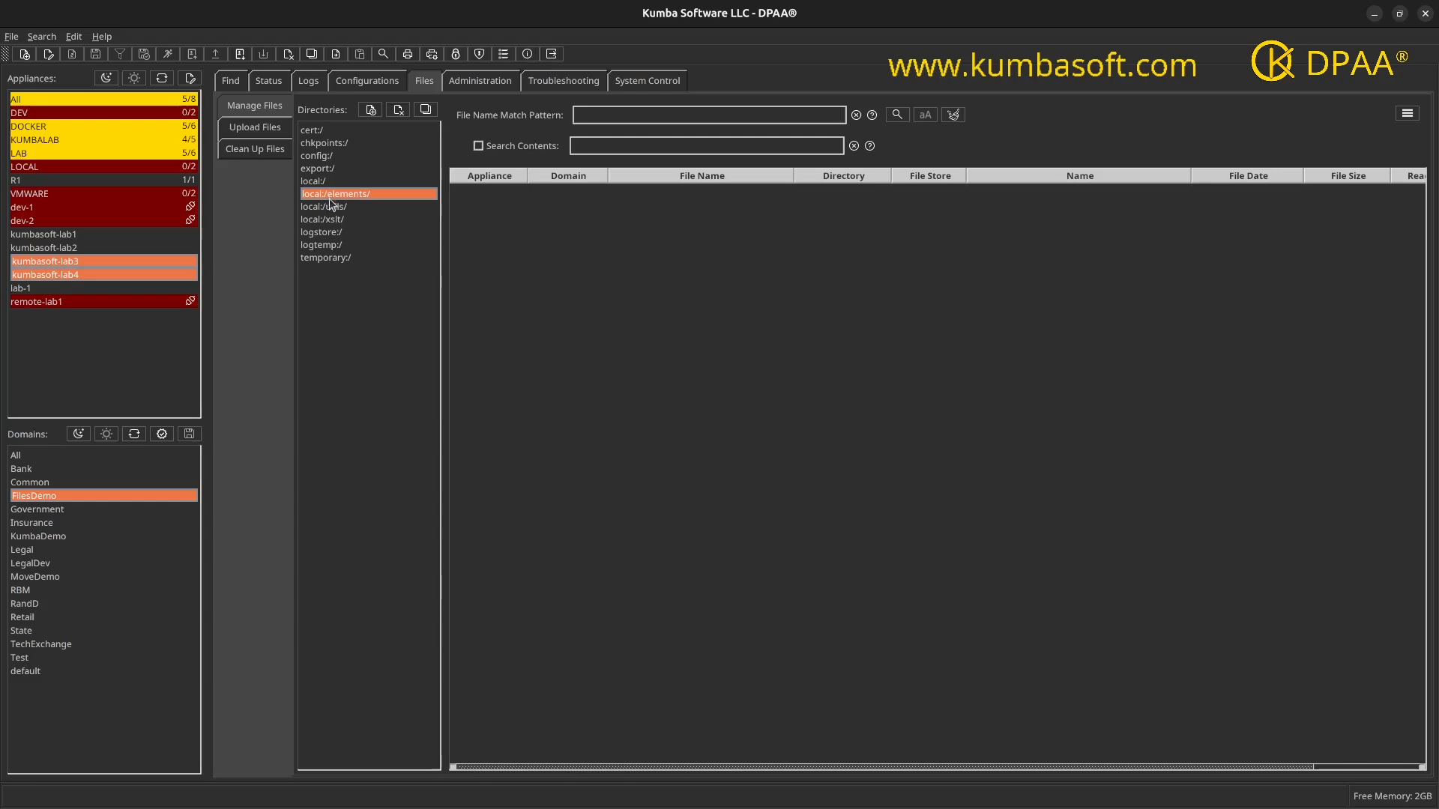
shift+click(332, 219)
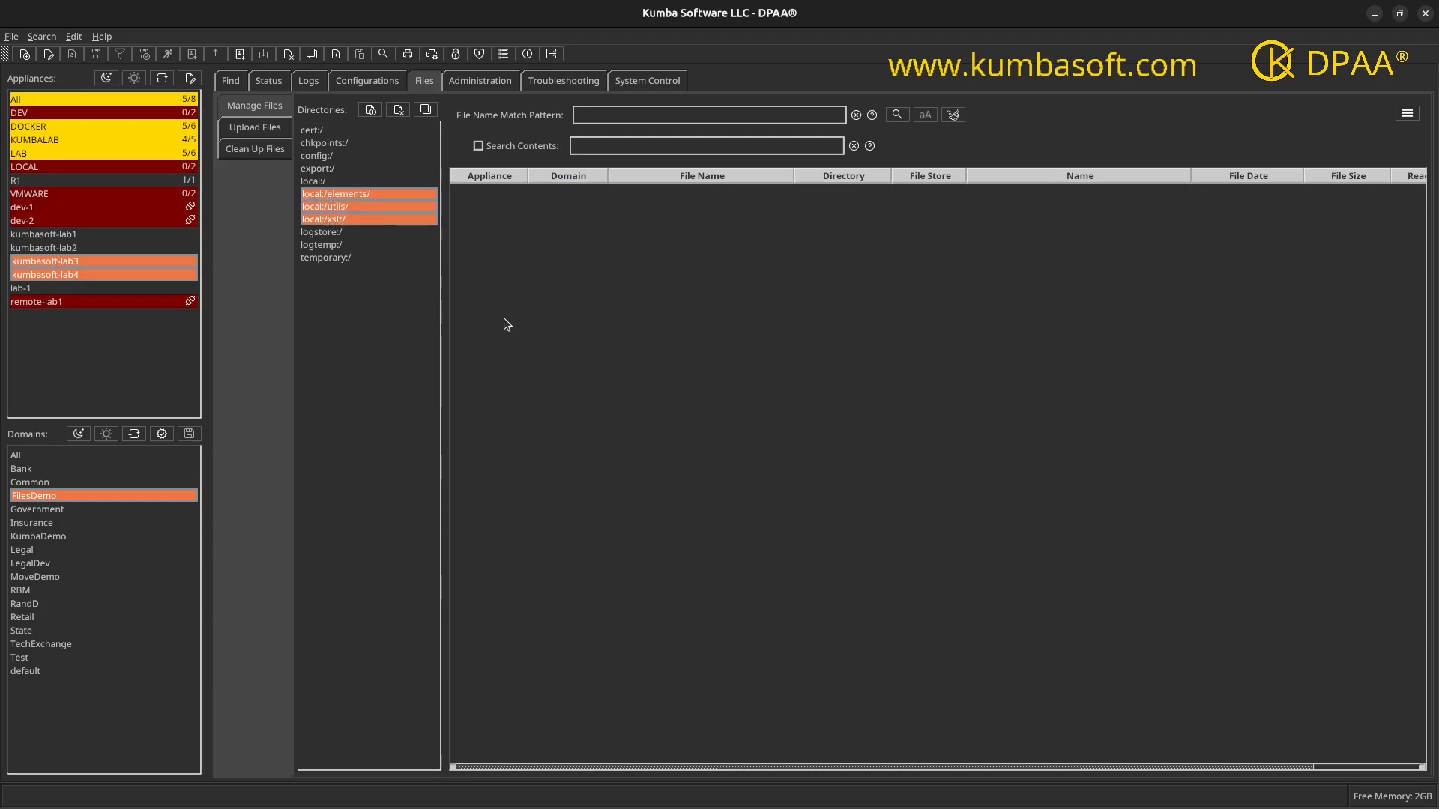
click(897, 116)
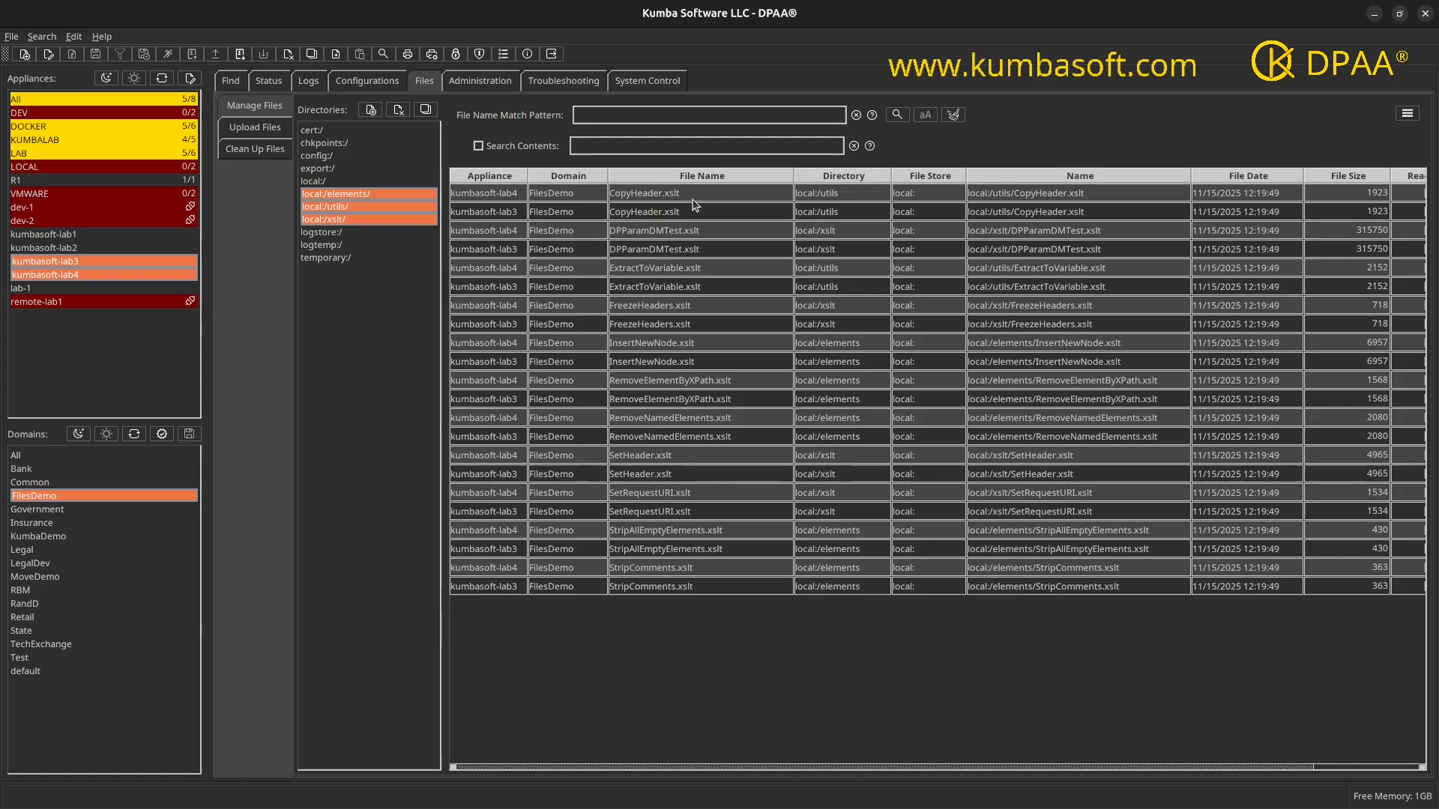
drag(693, 200, 607, 251)
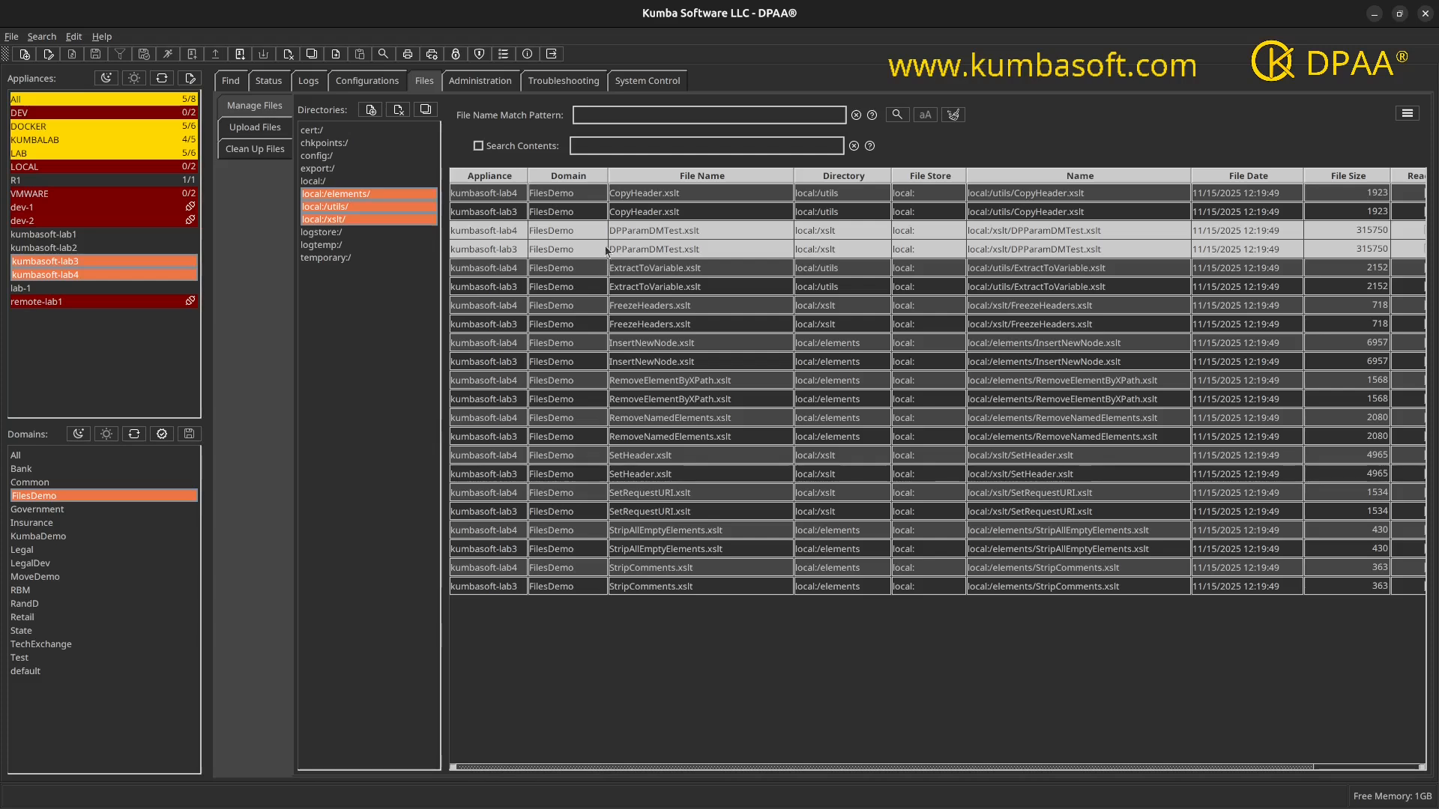
drag(697, 268, 699, 290)
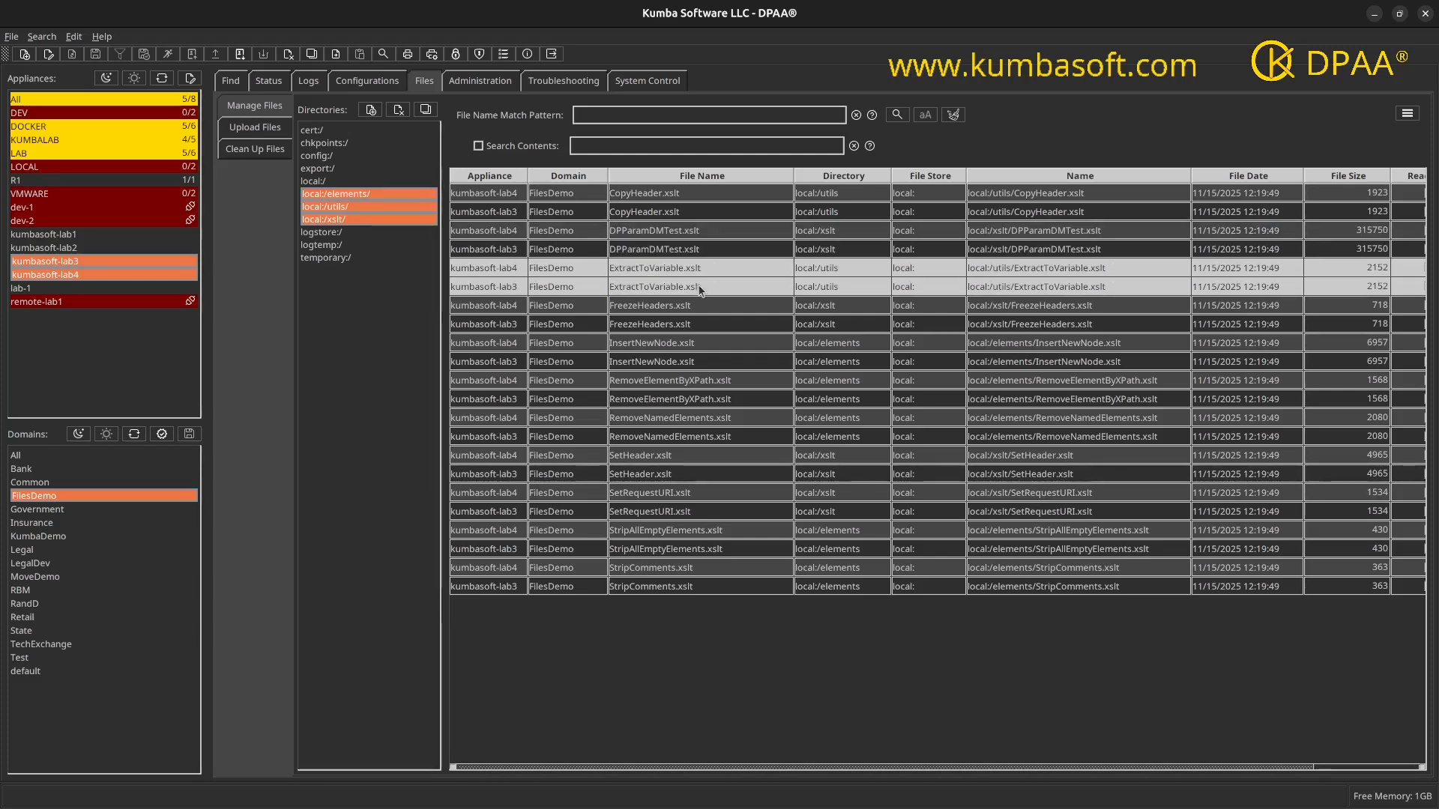